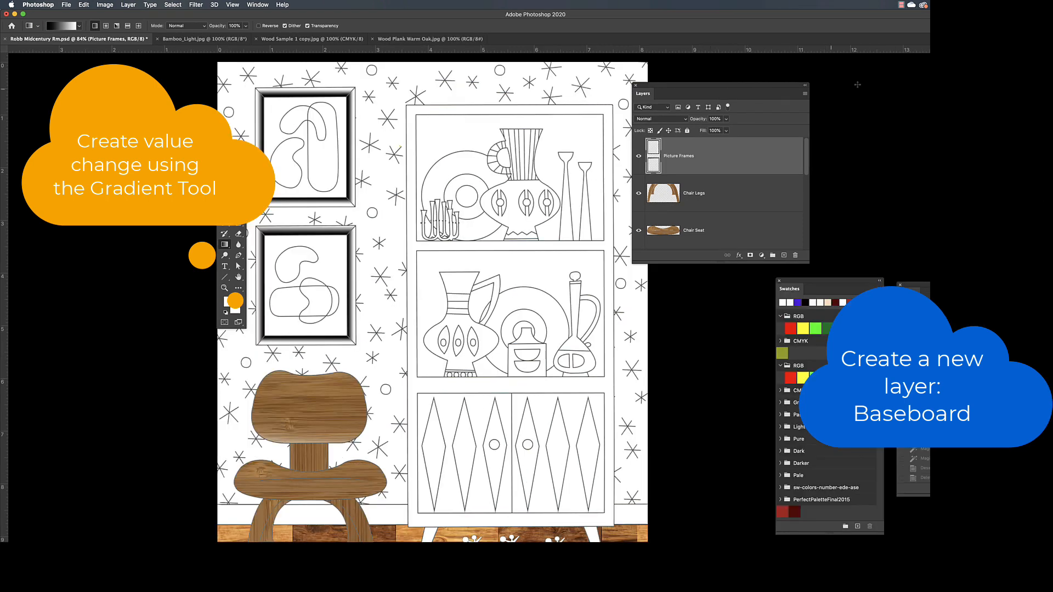
Create a new layer named Baseboard above the Picture Frames layer.
click(805, 95)
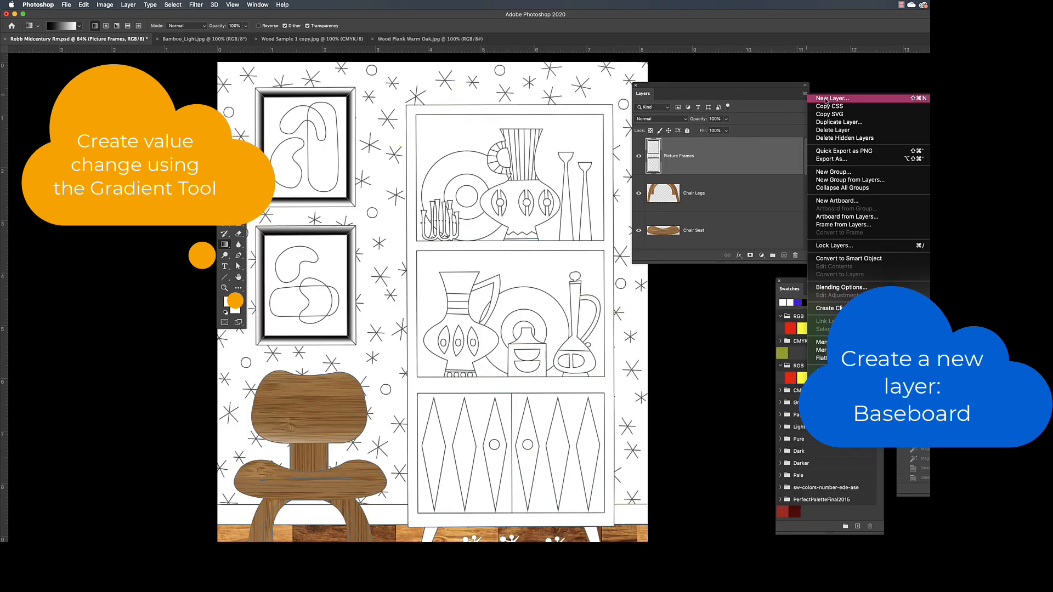
click(826, 99)
text(Base)
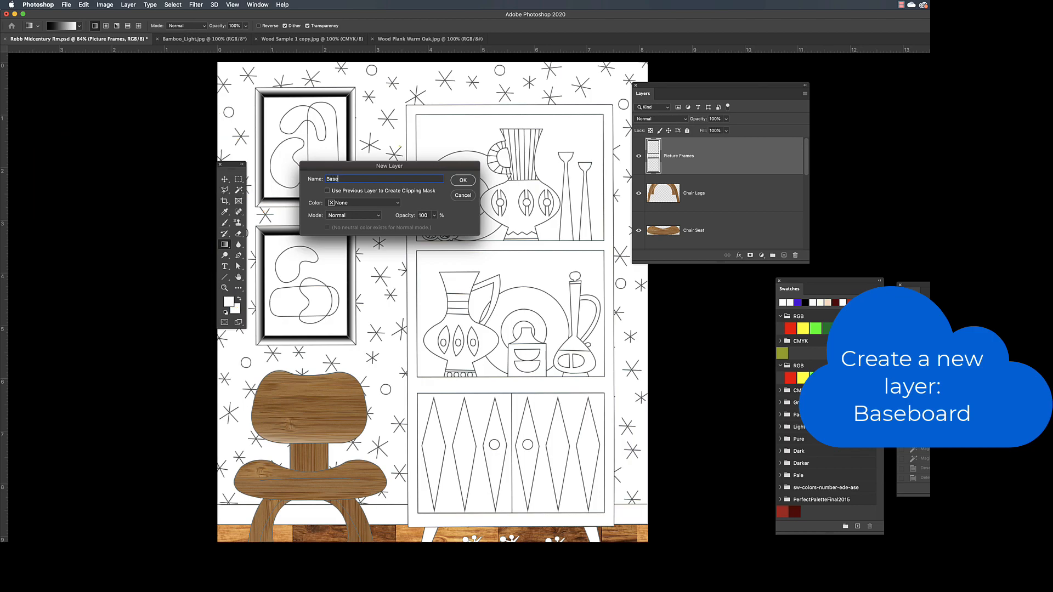
text(board)
key(Return)
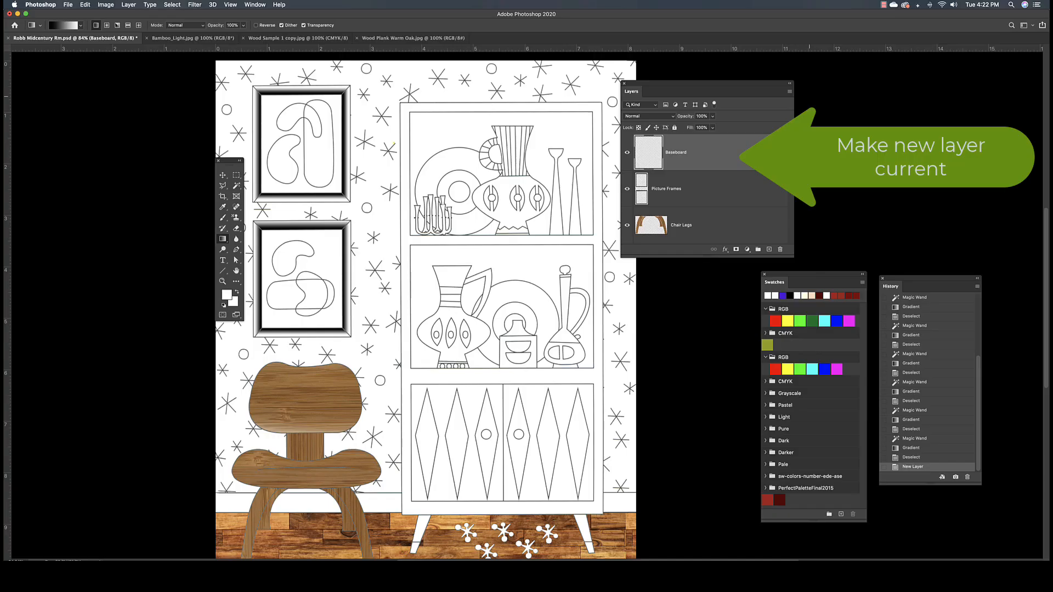
Select all the white baseboard sections around the chair legs and on both sides of the cabinet with the Magic Wand.
scroll(372, 333, down, 4)
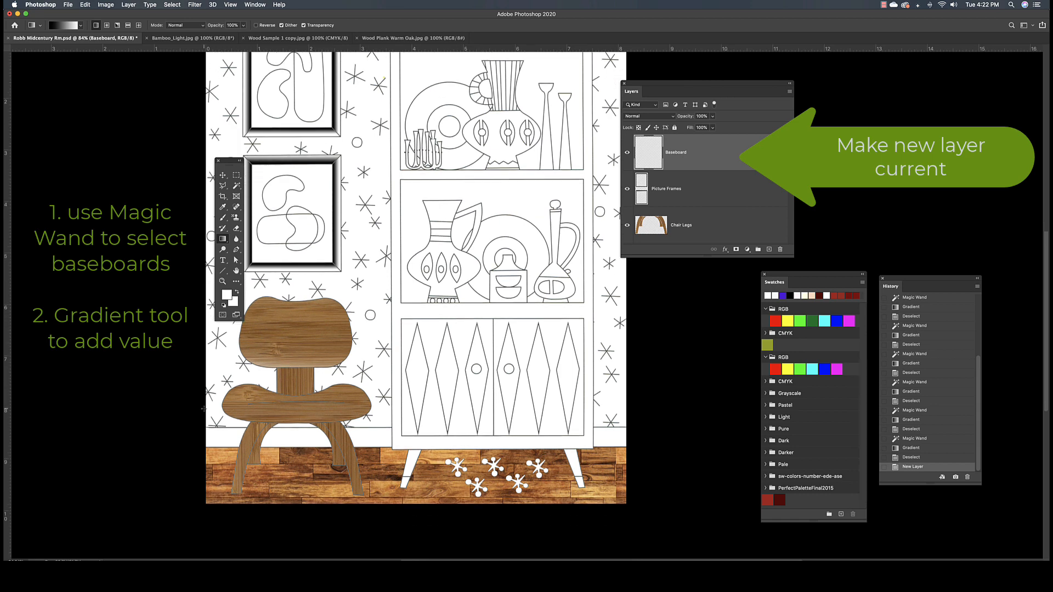
key(w)
click(222, 436)
shift+click(289, 440)
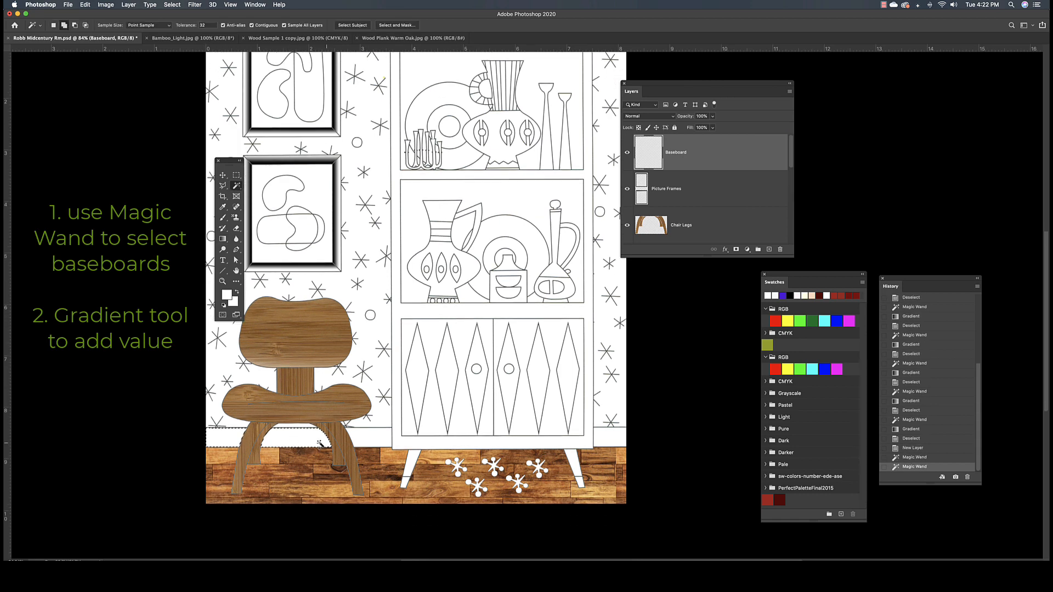
shift+click(368, 437)
shift+click(603, 431)
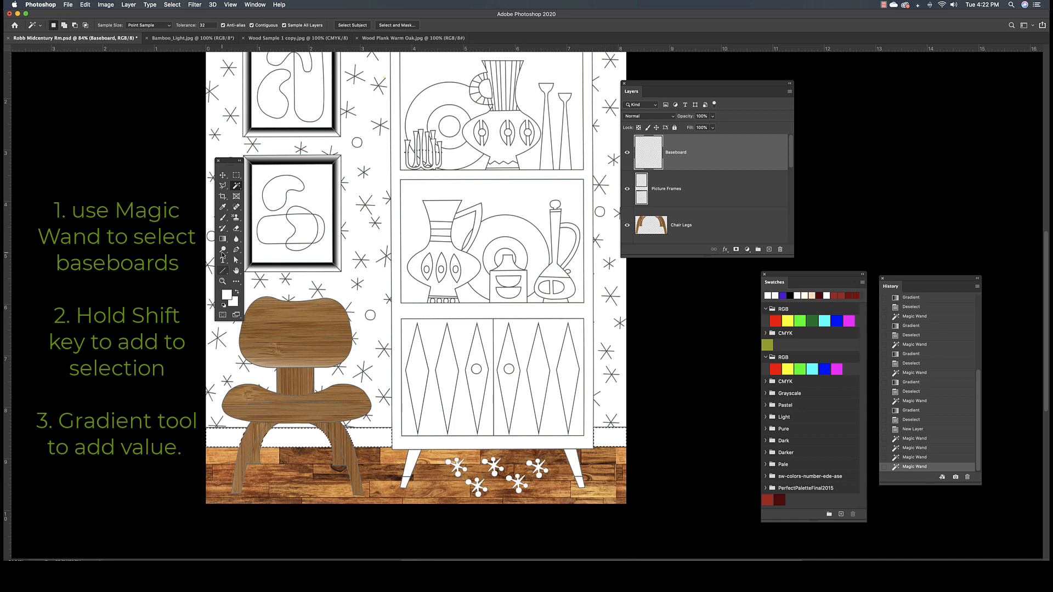
Shade the selected baseboards with a linear gradient at 50% opacity from their base up to their top line, and deselect.
click(223, 239)
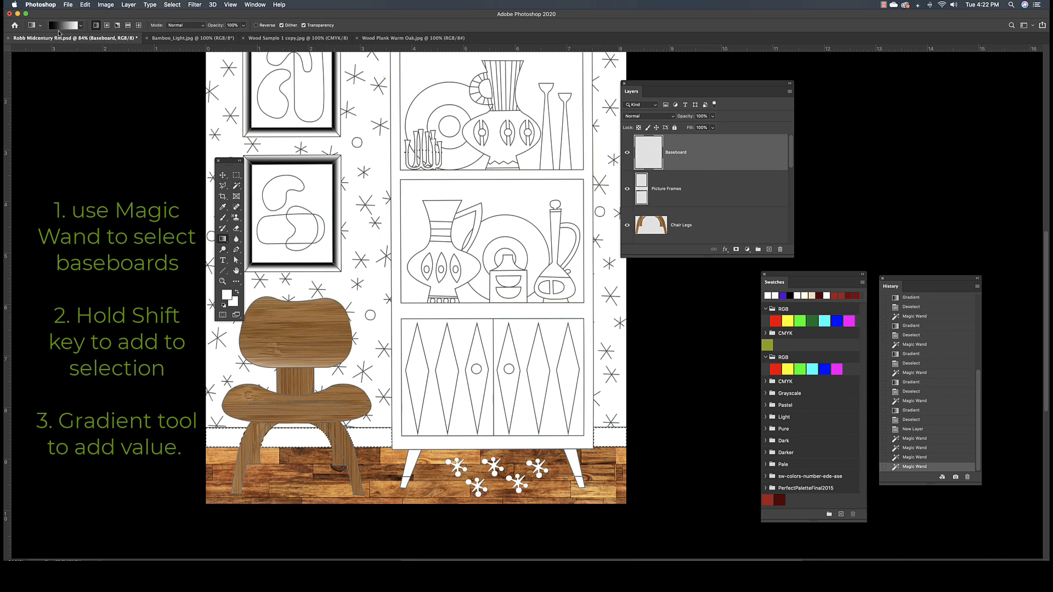
click(242, 25)
drag(244, 36, 225, 35)
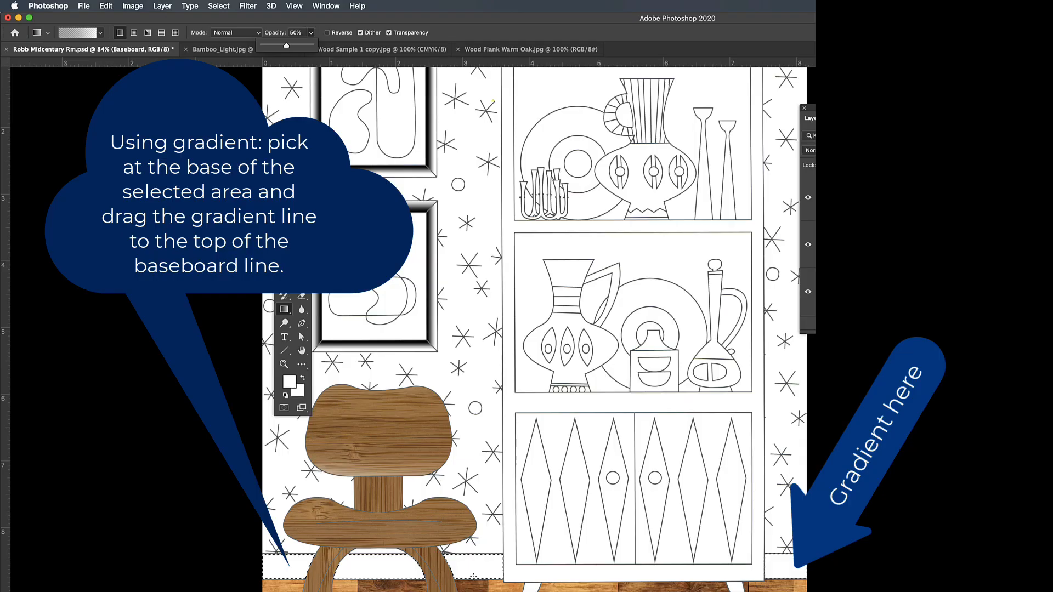
drag(472, 578, 471, 556)
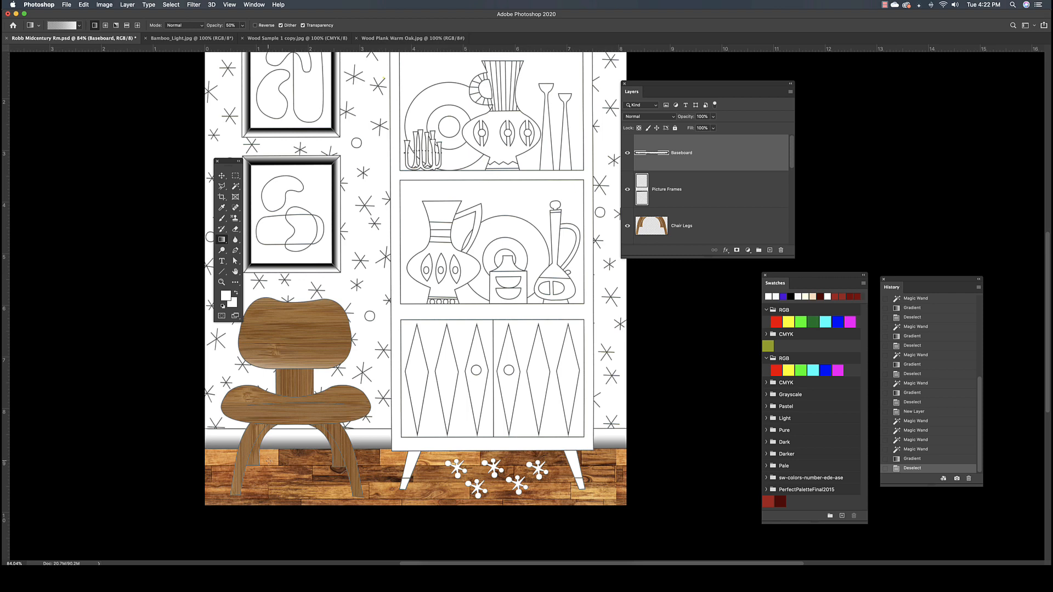
scroll(268, 461, up, 3)
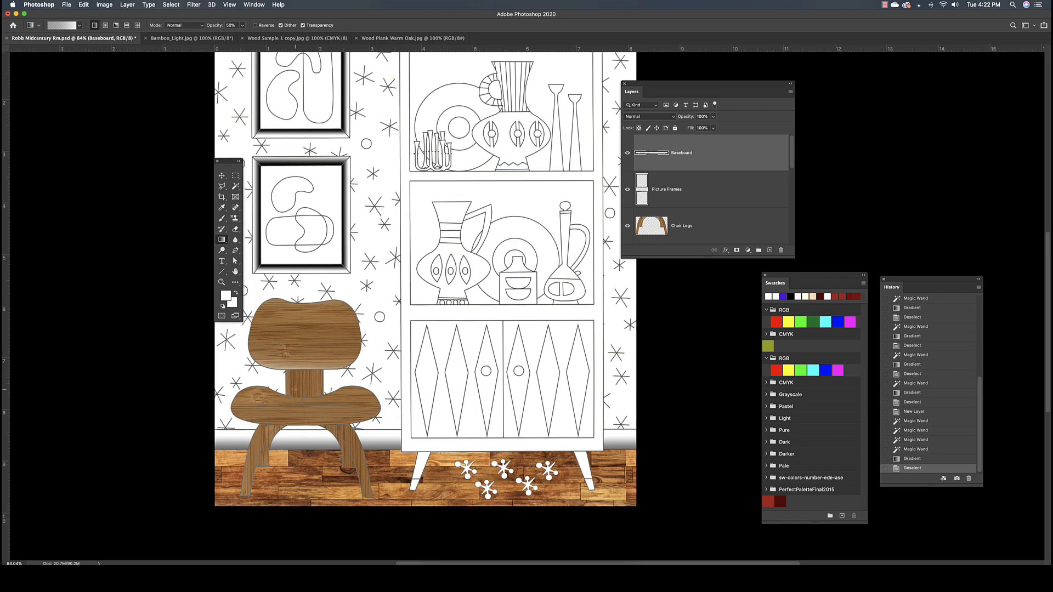
scroll(296, 389, left, 3)
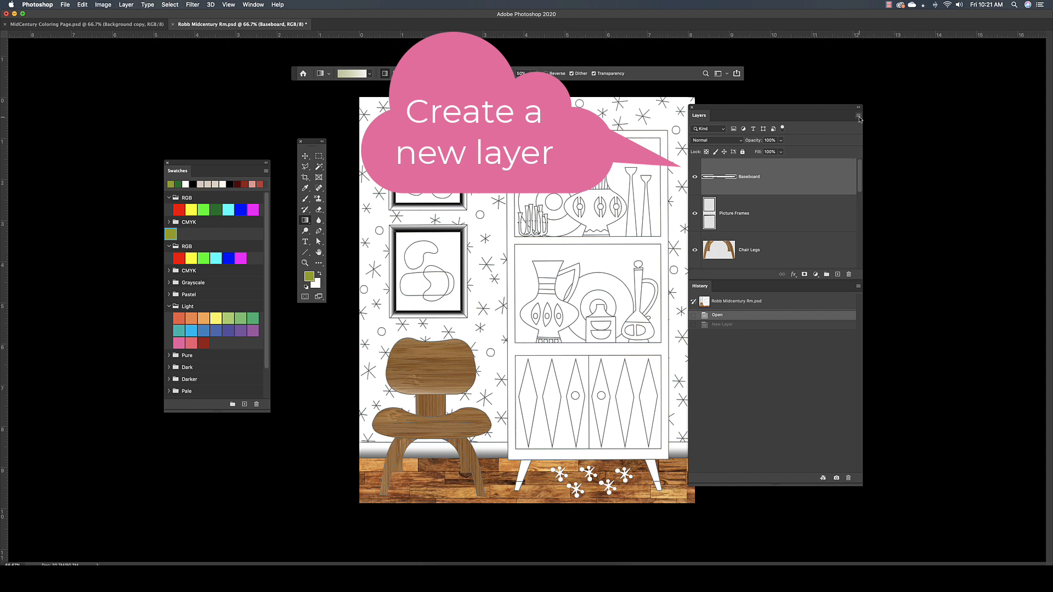
Create a new layer named Cabinet Interior above the Baseboard layer.
click(858, 117)
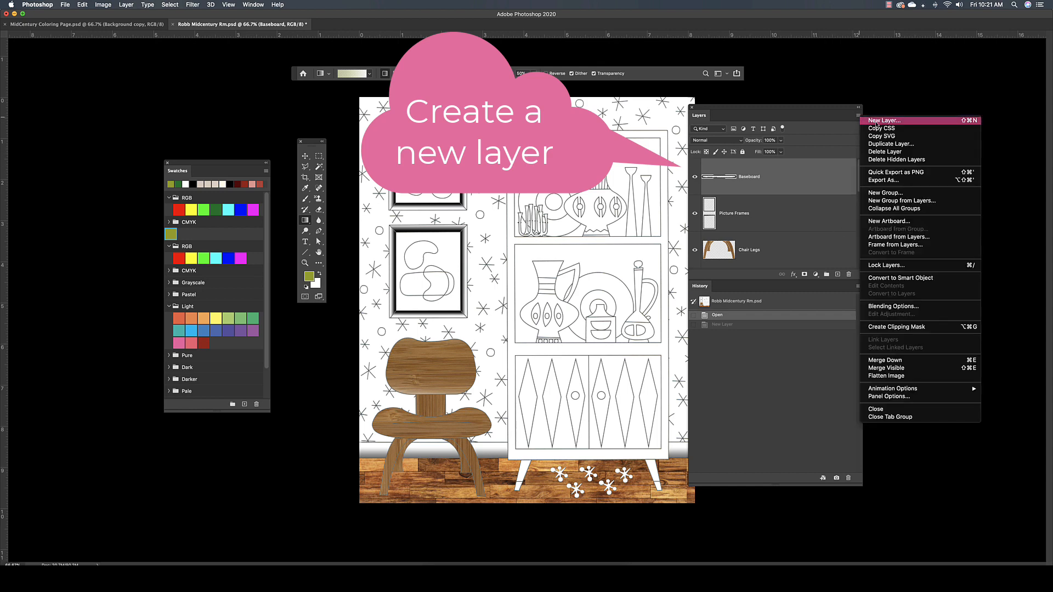
click(877, 120)
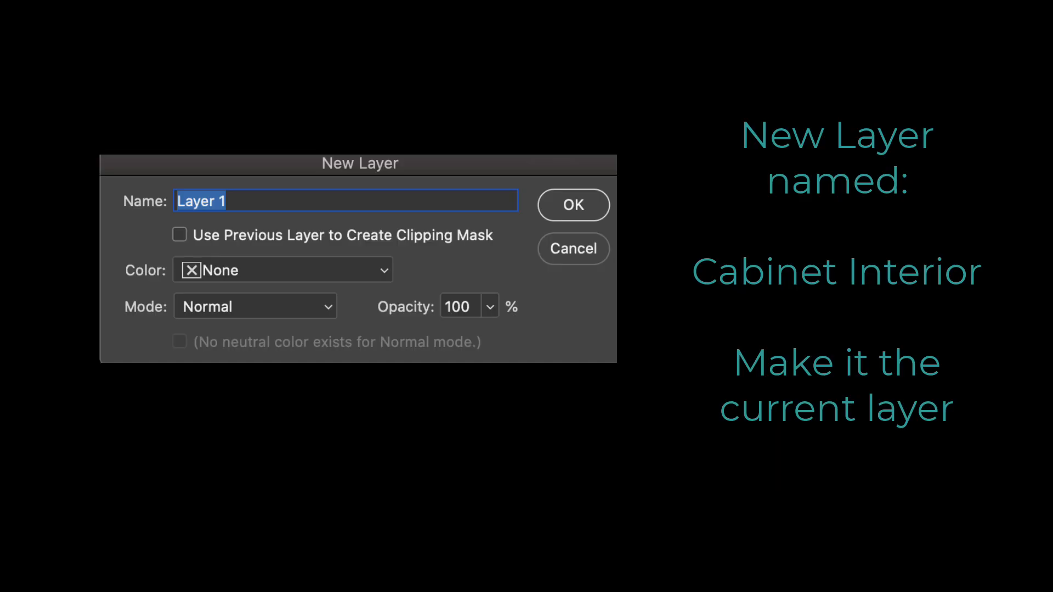
text(Cabinet Inte)
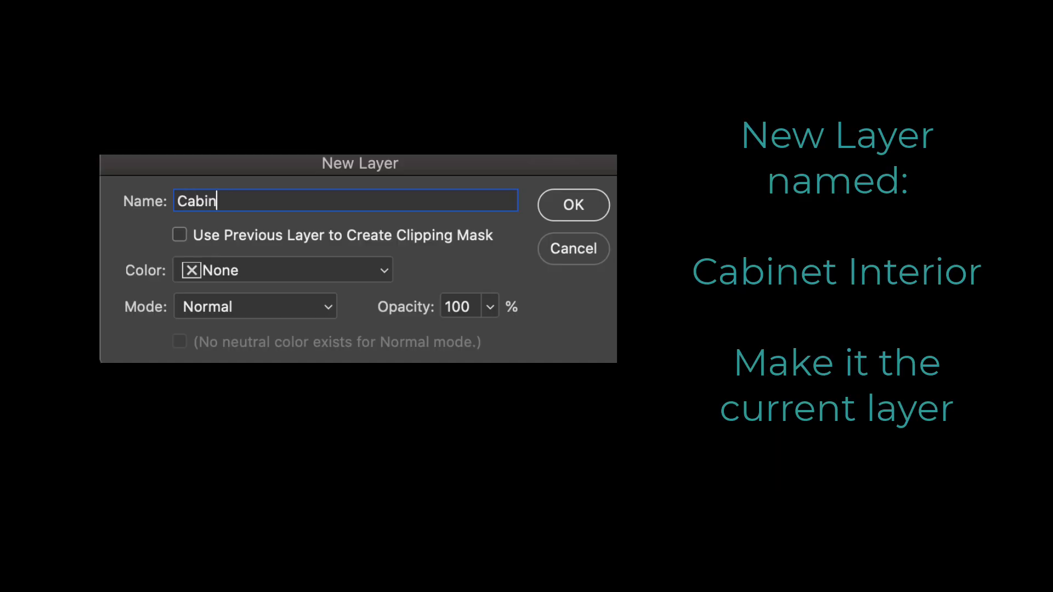
text(rior)
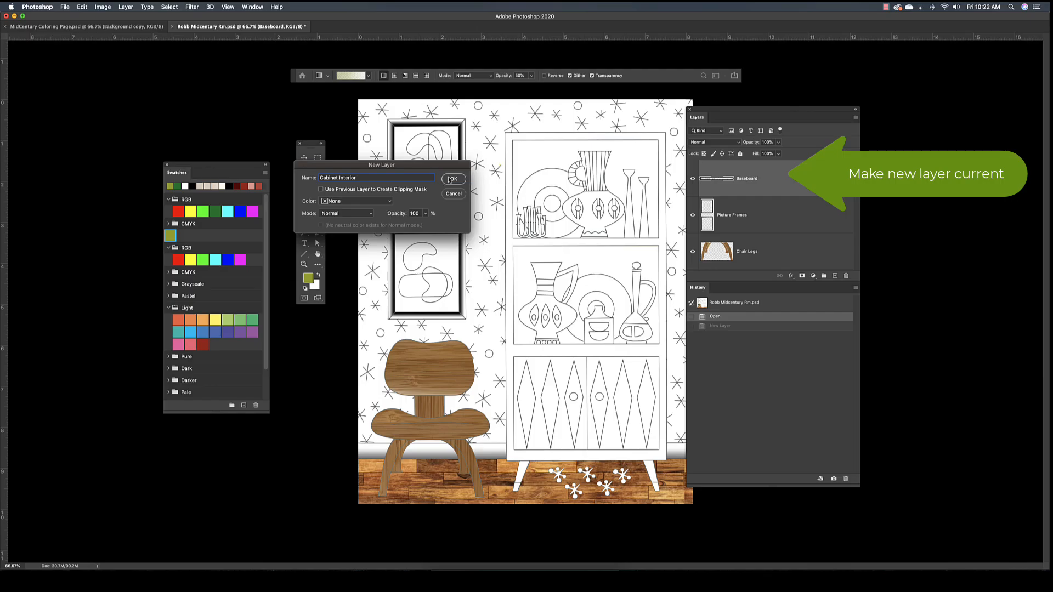
key(Return)
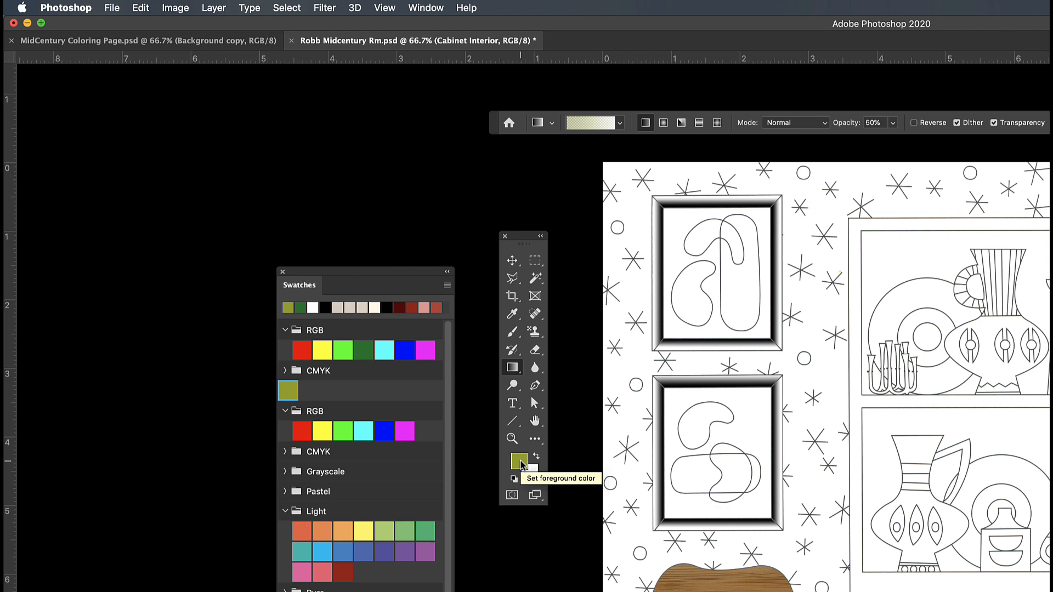
Set the foreground color to dark green 166f2d.
double_click(520, 461)
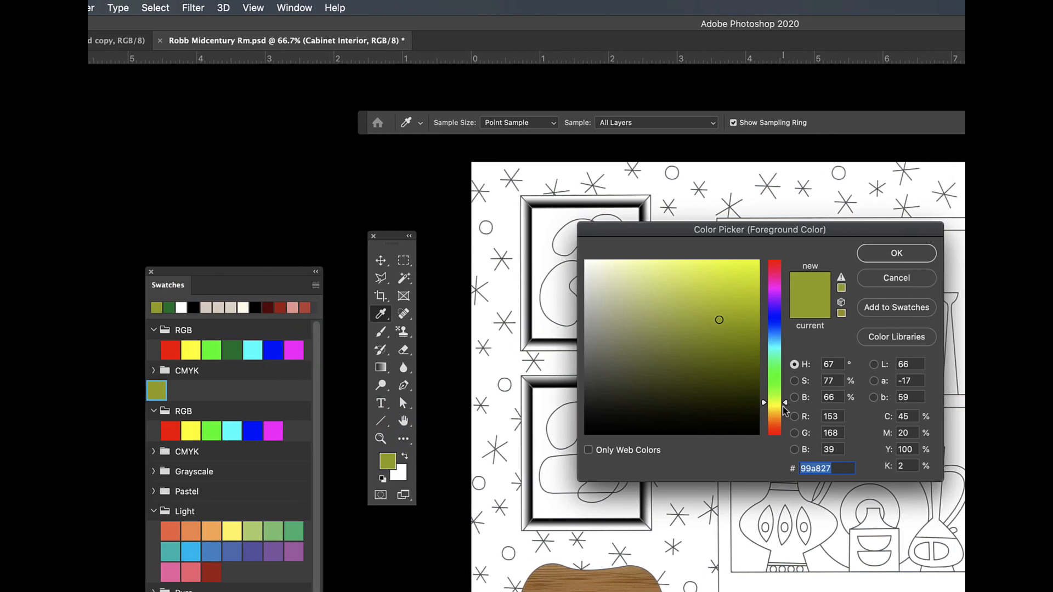
drag(784, 406, 769, 371)
click(708, 359)
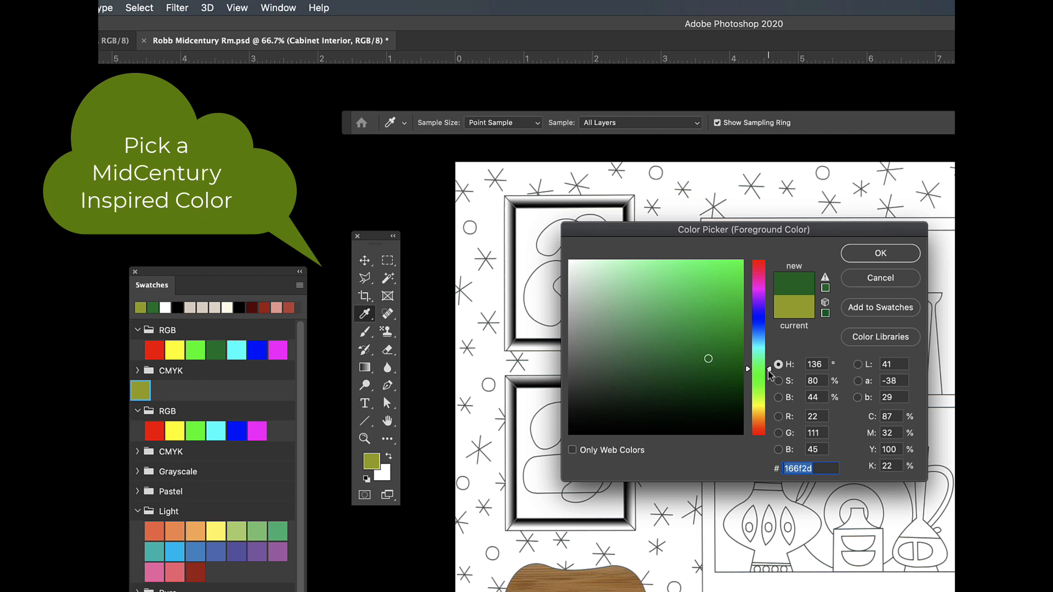
click(880, 253)
key(g)
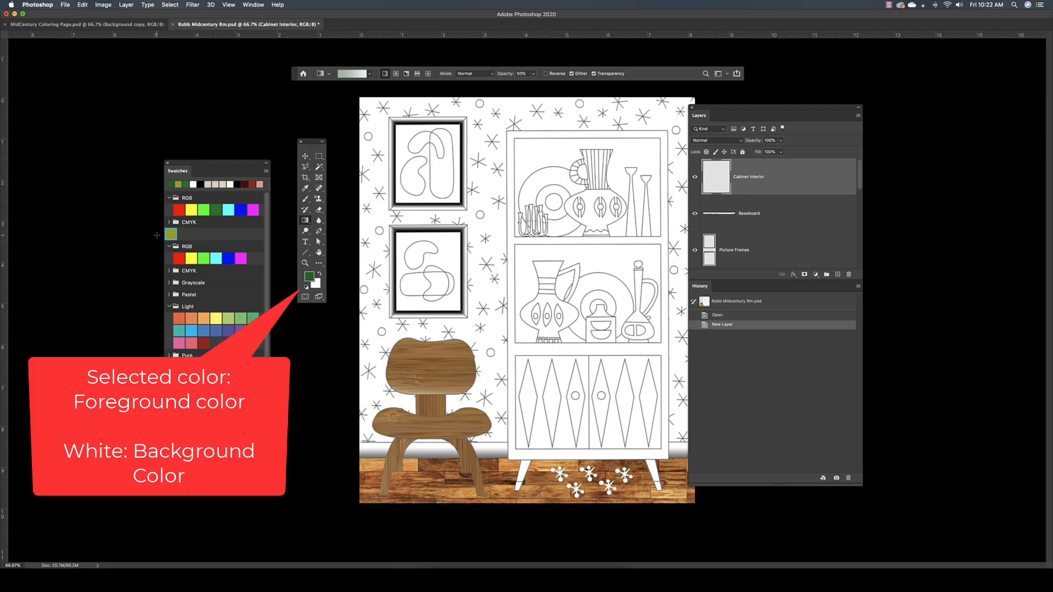
Make the olive green swatch the foreground color and select all background areas of the cabinet's lower open shelf with the Magic Wand.
click(171, 233)
click(319, 167)
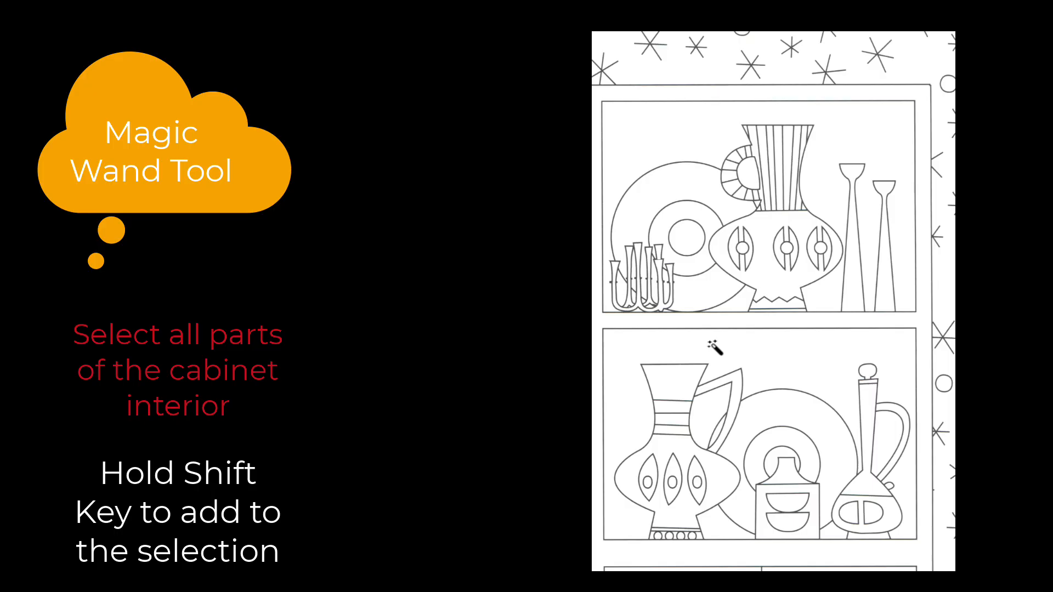
click(564, 253)
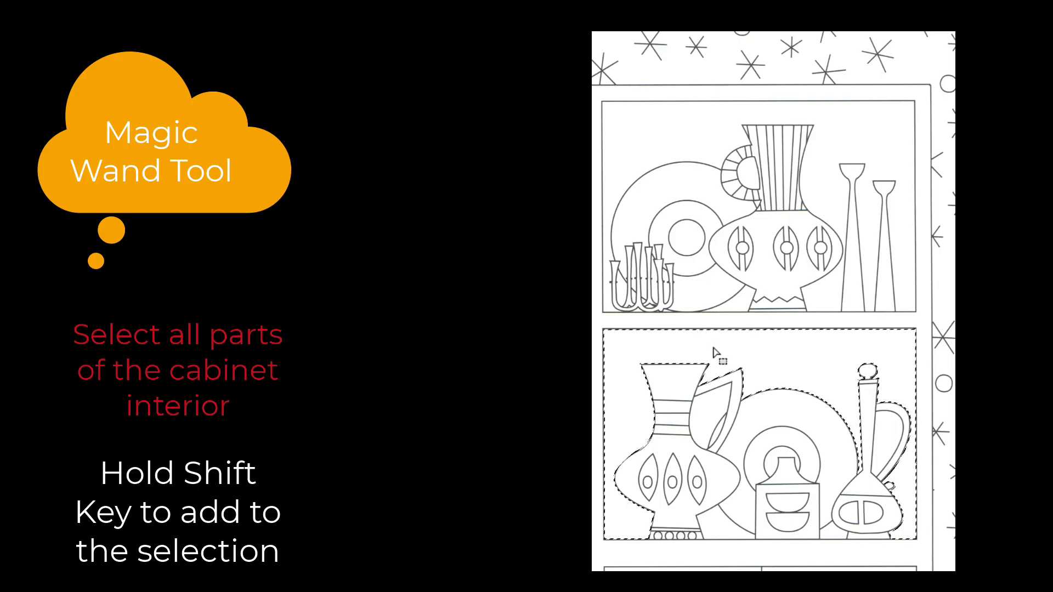
shift+click(703, 408)
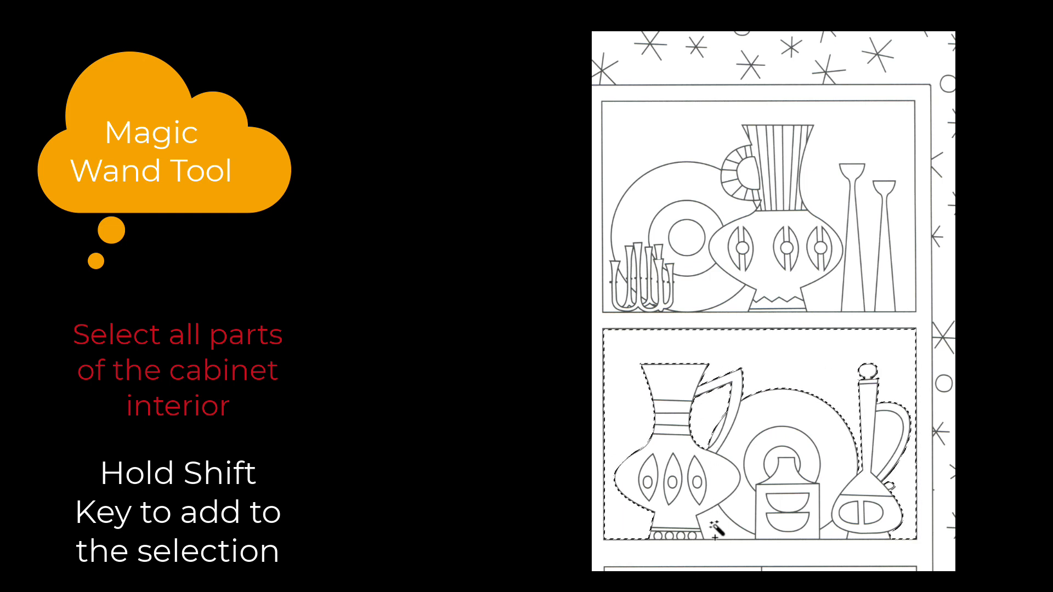
shift+click(715, 520)
shift+click(842, 535)
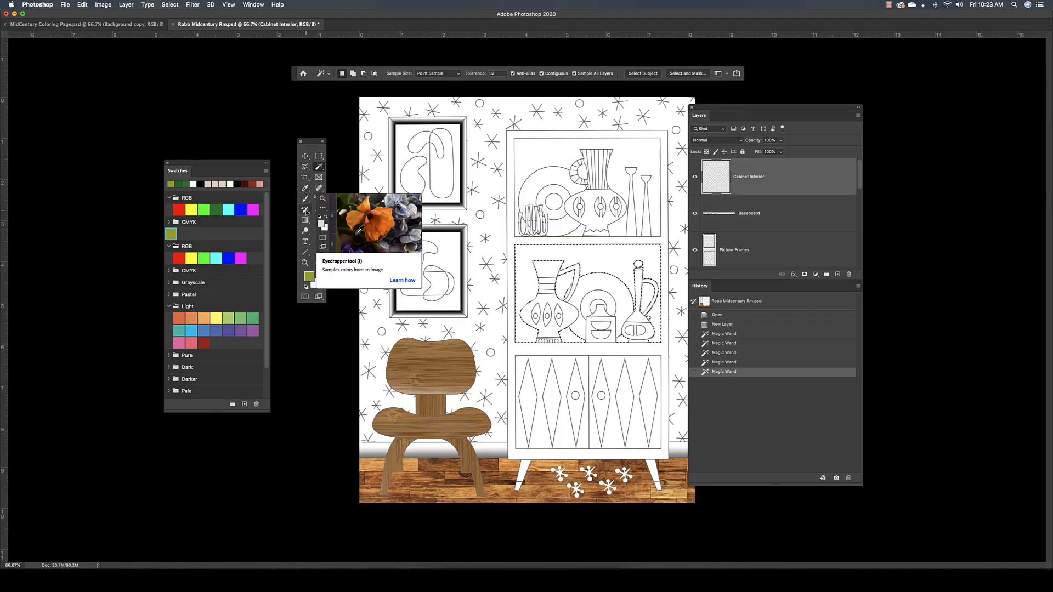
Shade the selected shelf background inward from its edges with layered gradients in Multiply mode at 40% opacity, and deselect.
click(306, 220)
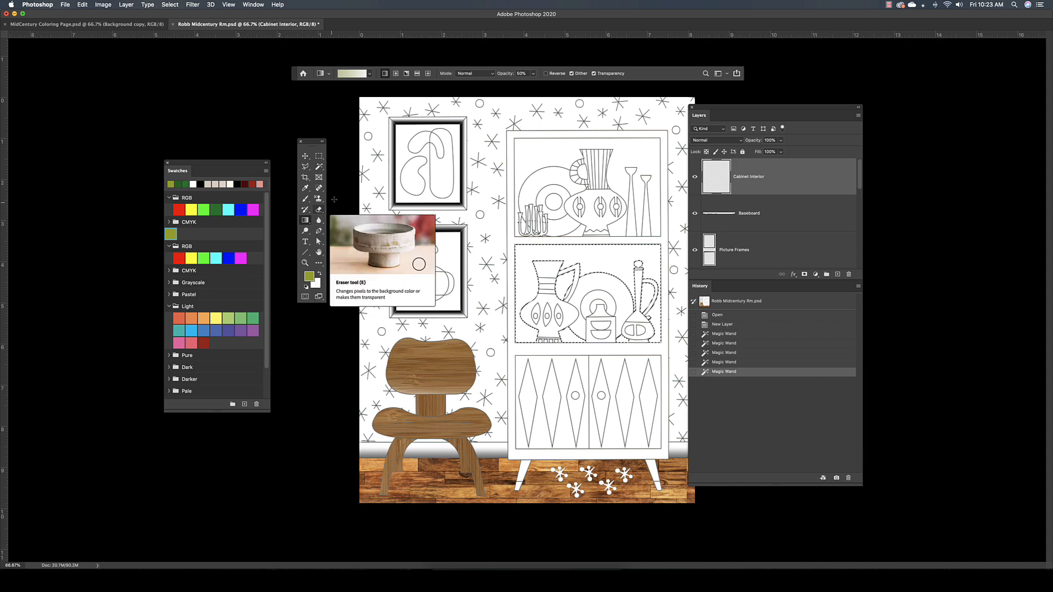
click(369, 74)
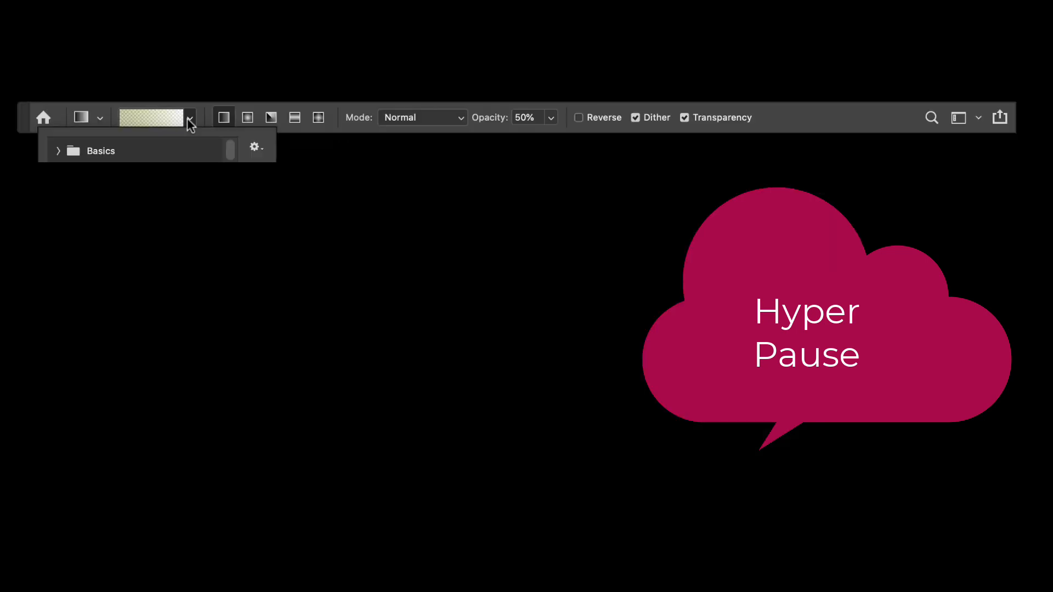
click(188, 119)
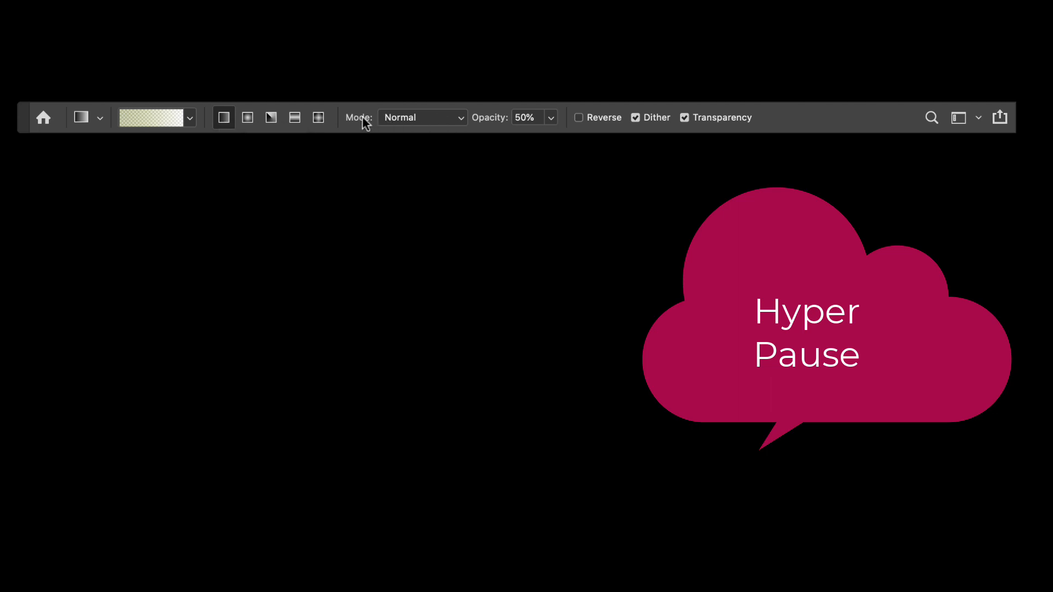
click(458, 115)
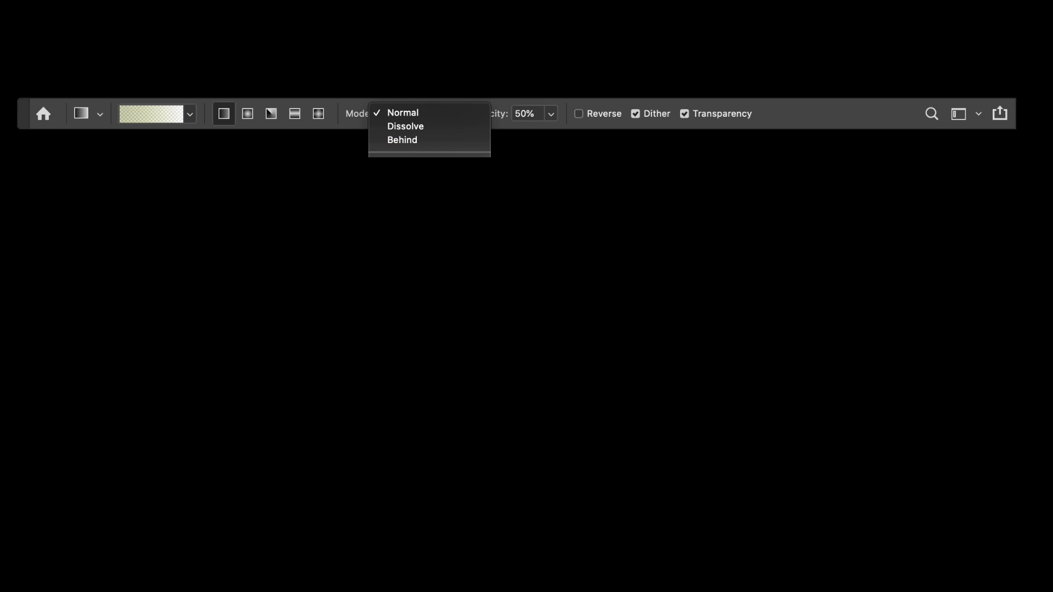
click(443, 177)
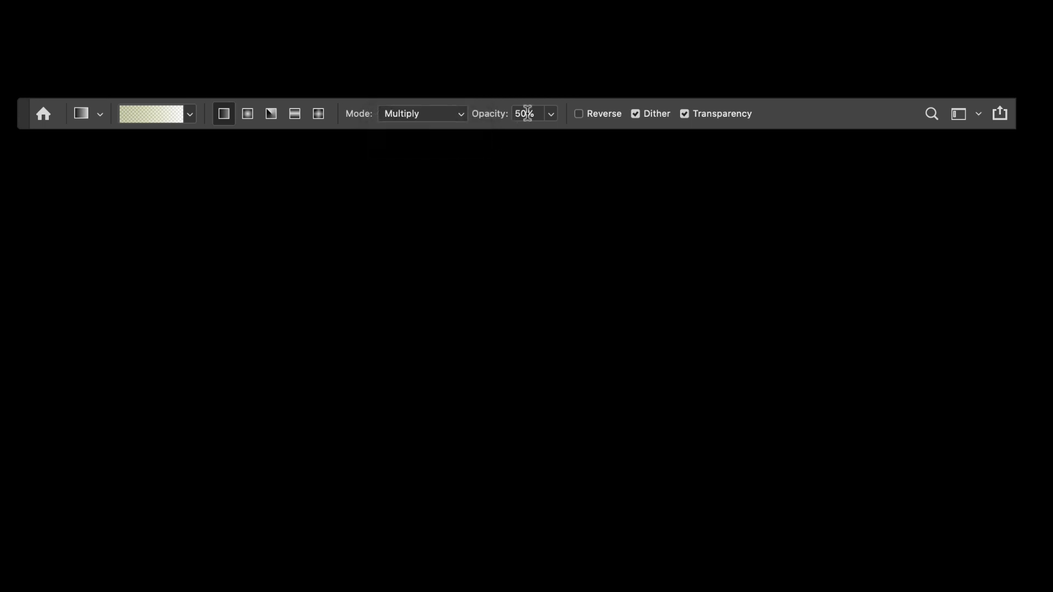
drag(527, 113, 463, 116)
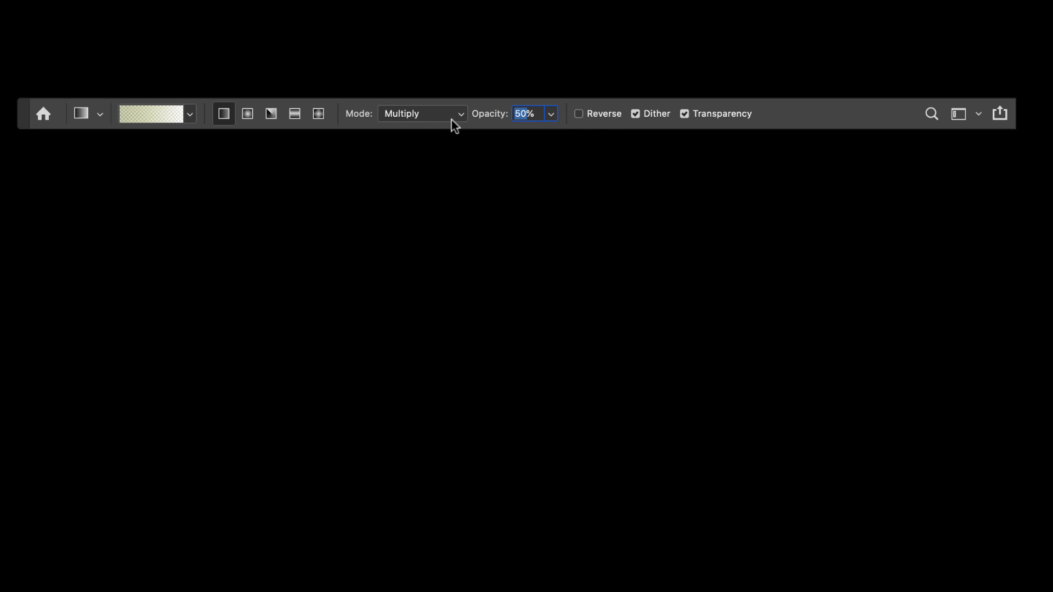
text(40)
key(Return)
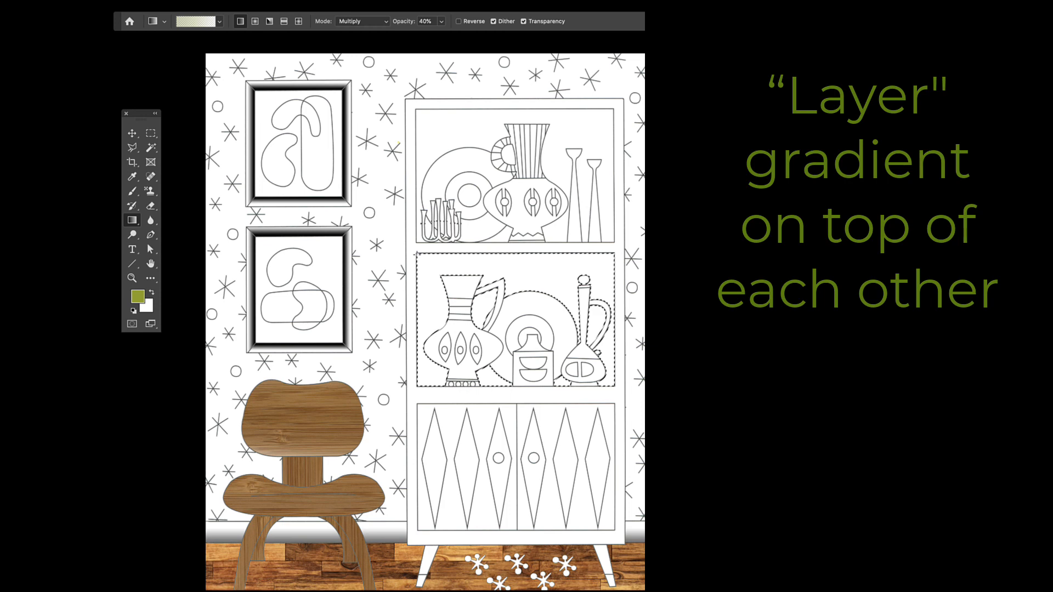
drag(417, 253, 420, 262)
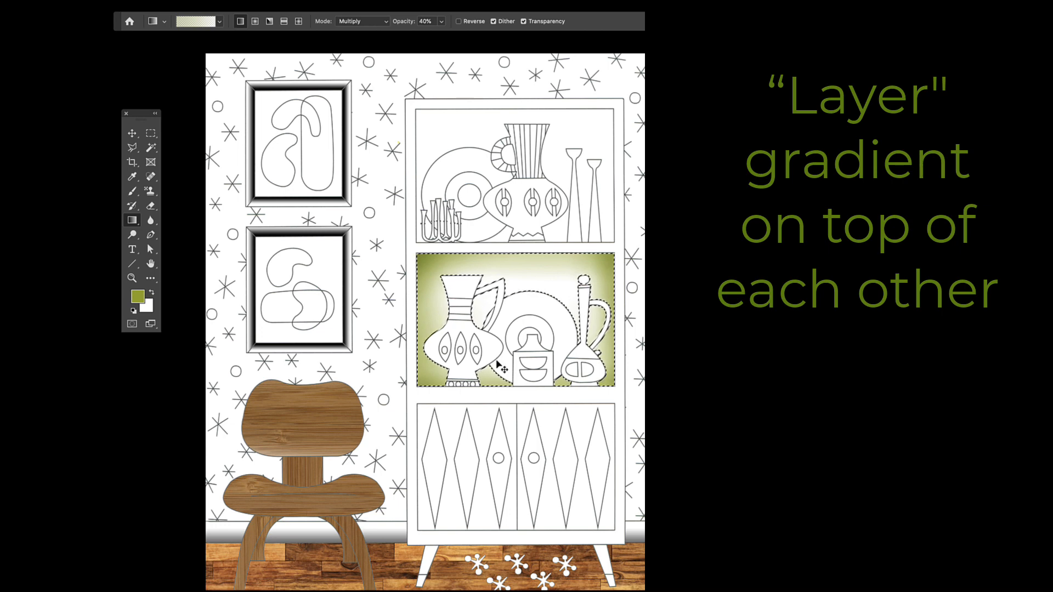
key(ctrl+d)
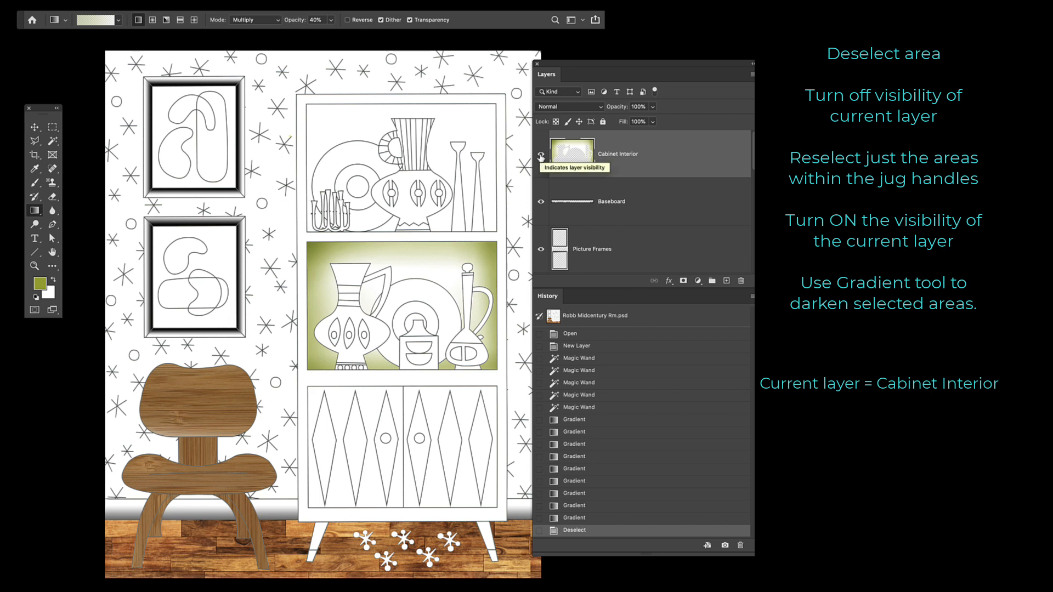
Select the areas inside the two jug handles with the Magic Wand while the Cabinet Interior layer is hidden, and show the layer again.
click(541, 156)
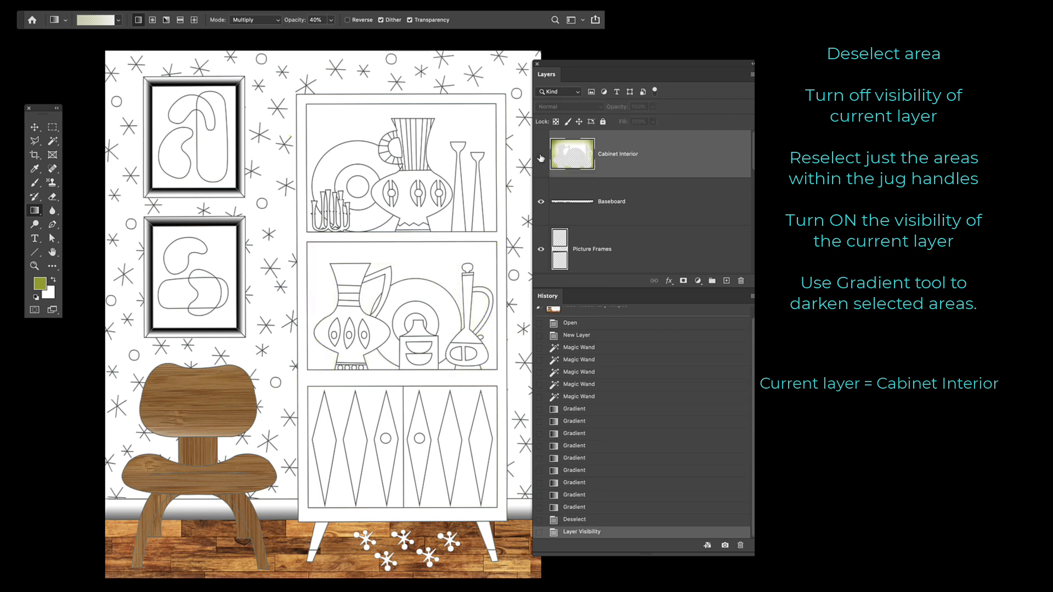
key(w)
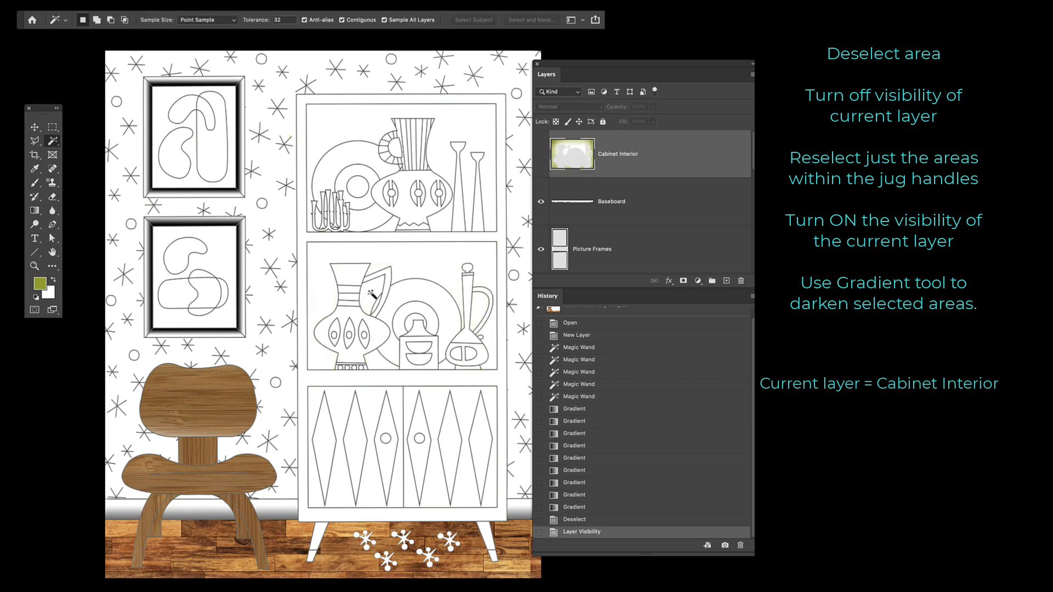
click(373, 298)
key(shift)
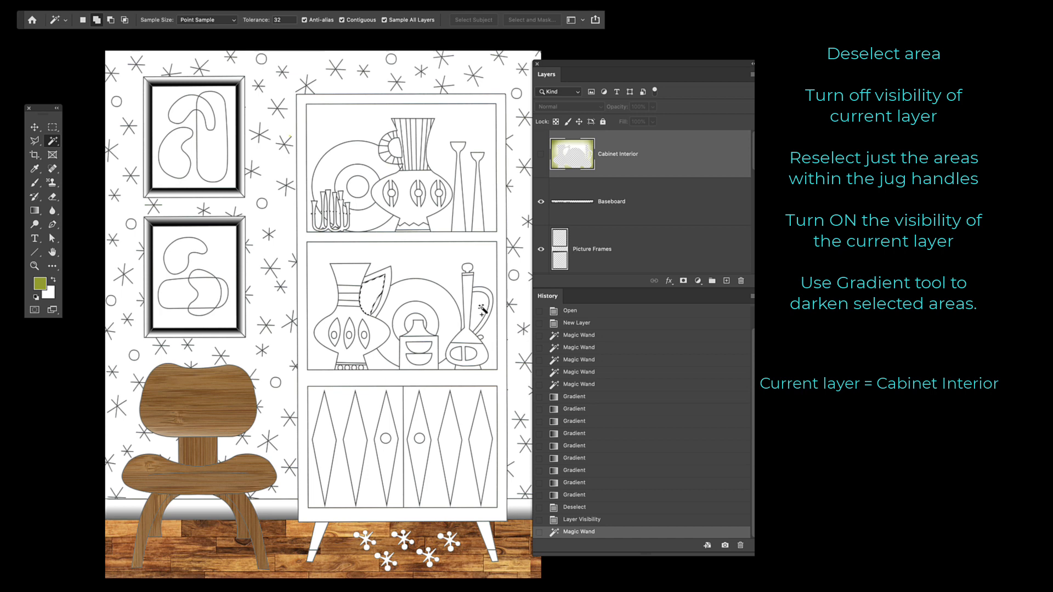
shift+click(481, 309)
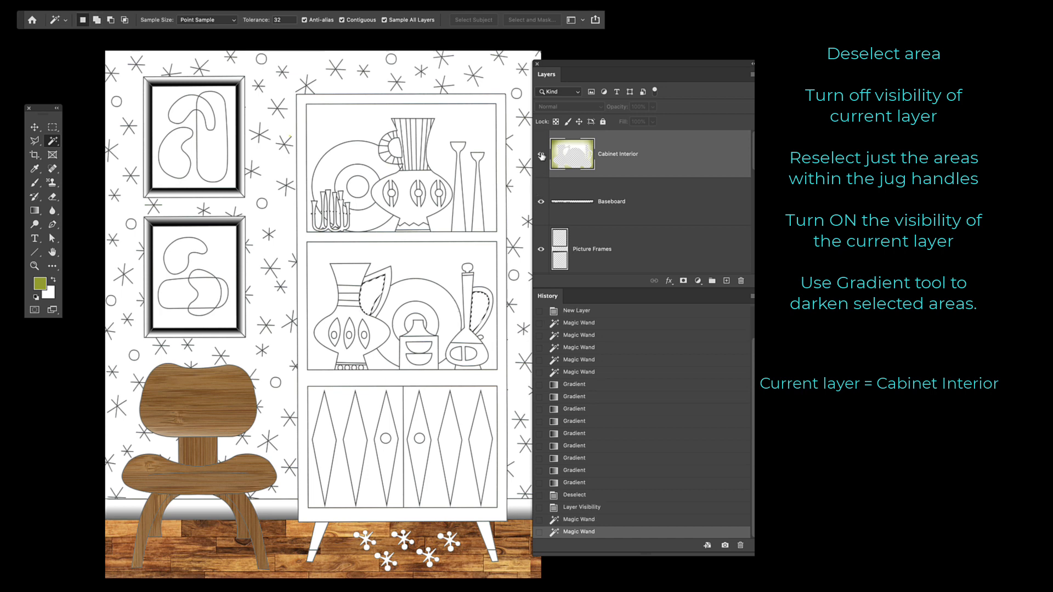
click(542, 156)
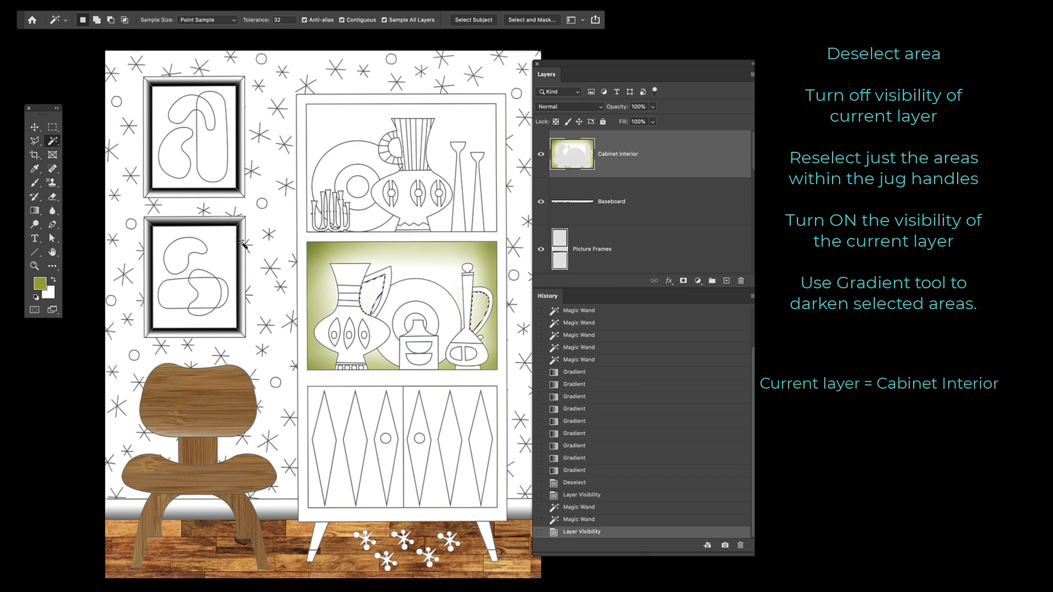
Darken the areas inside the two jug handles with layered Multiply gradients at 40% opacity, and deselect.
key(g)
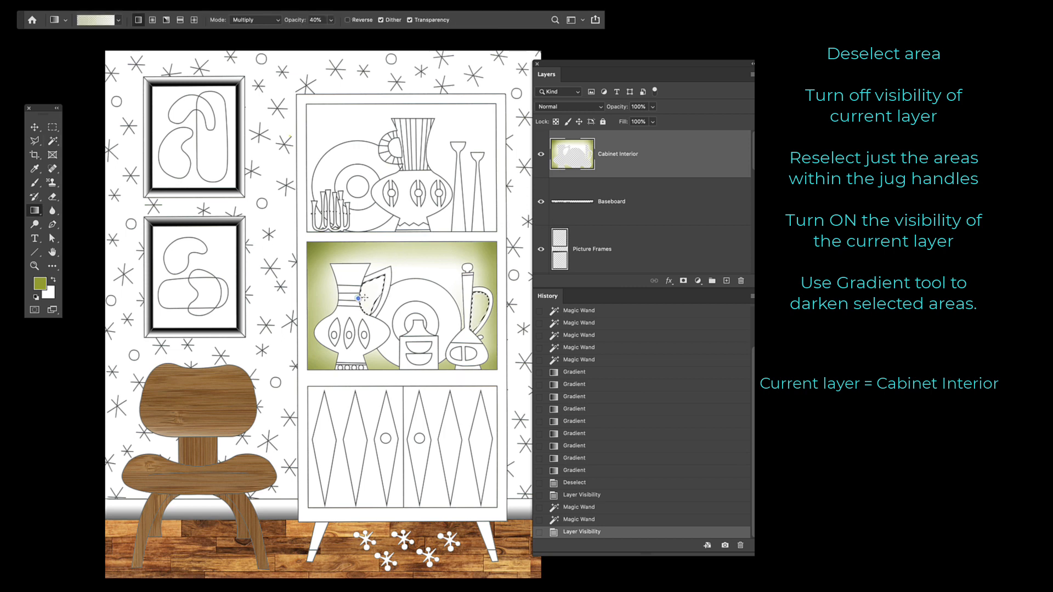
mouse_move(359, 298)
mouse_down()
mouse_move(392, 288)
mouse_move(367, 292)
mouse_up()
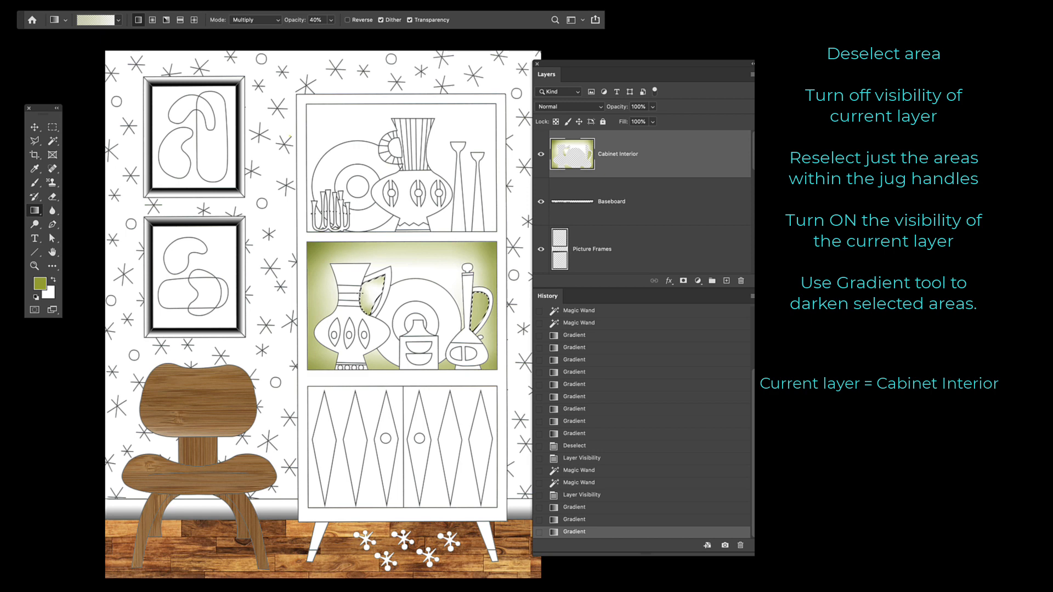
key(ctrl+d)
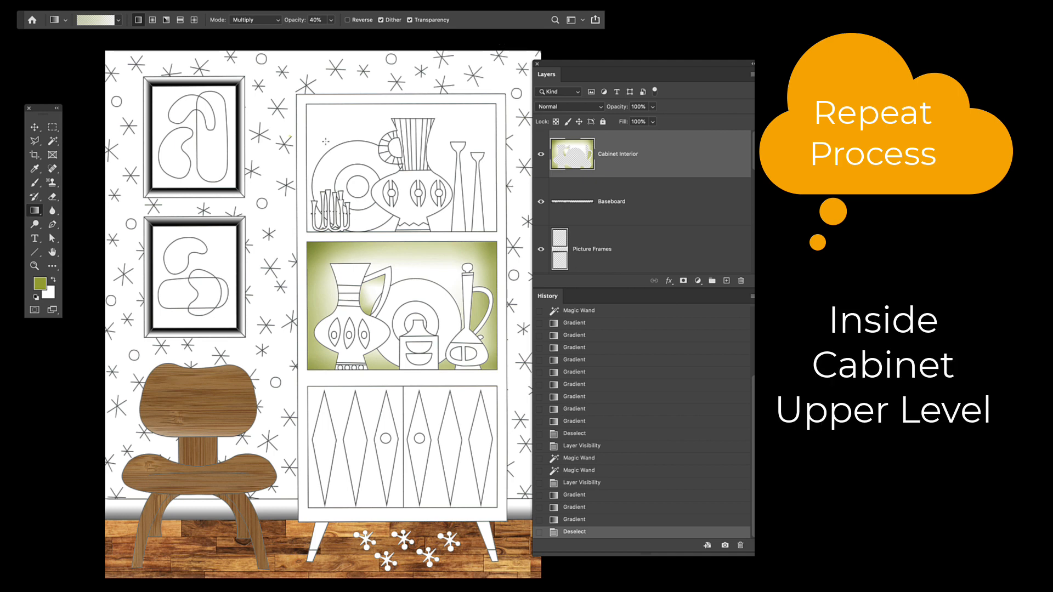
Select the main background areas behind the objects on the cabinet's upper shelf with the Magic Wand.
key(w)
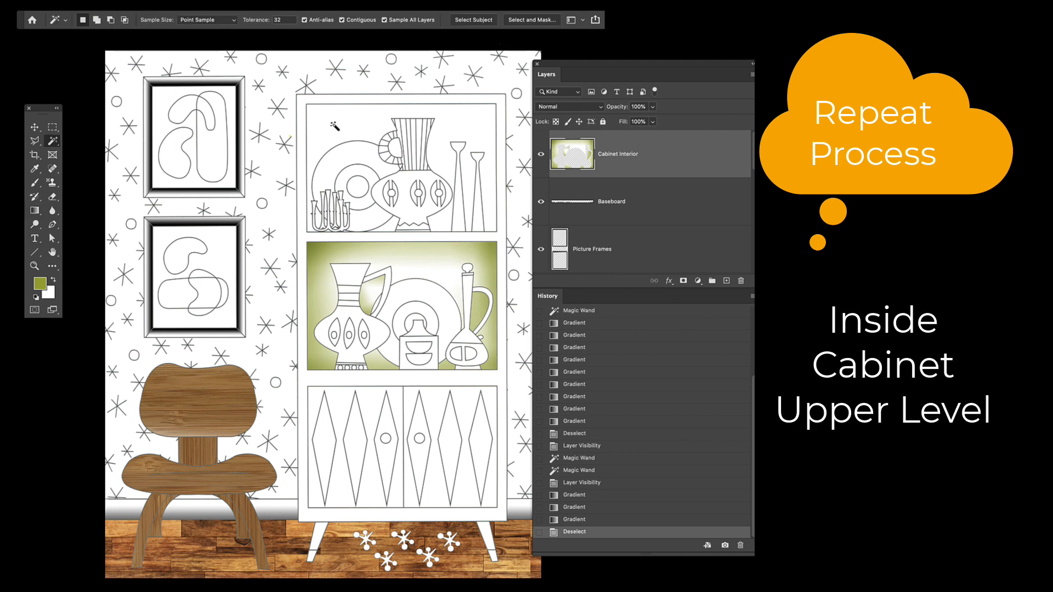
click(344, 135)
click(393, 148)
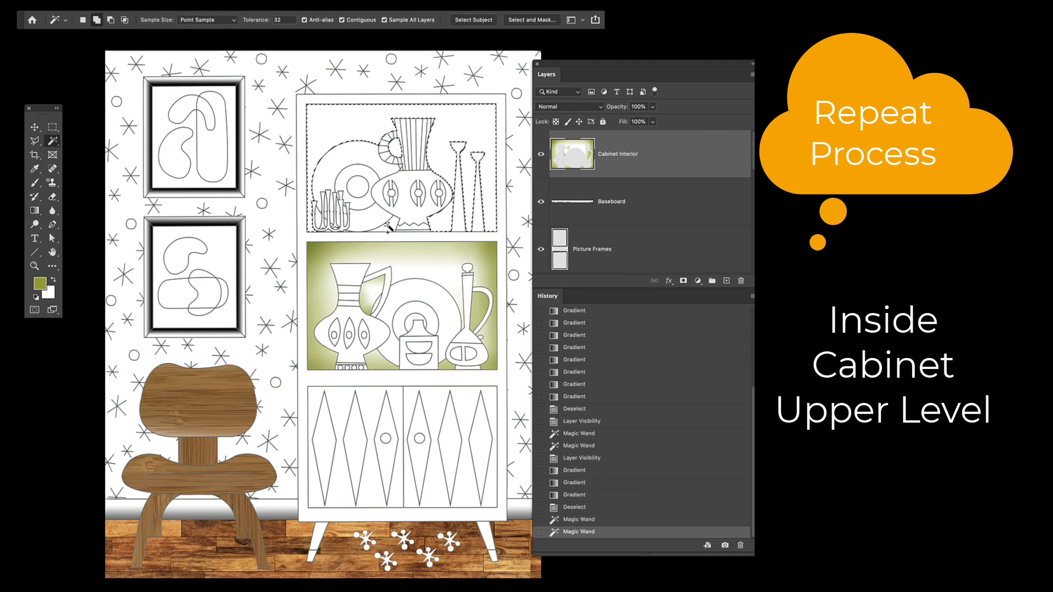
click(447, 226)
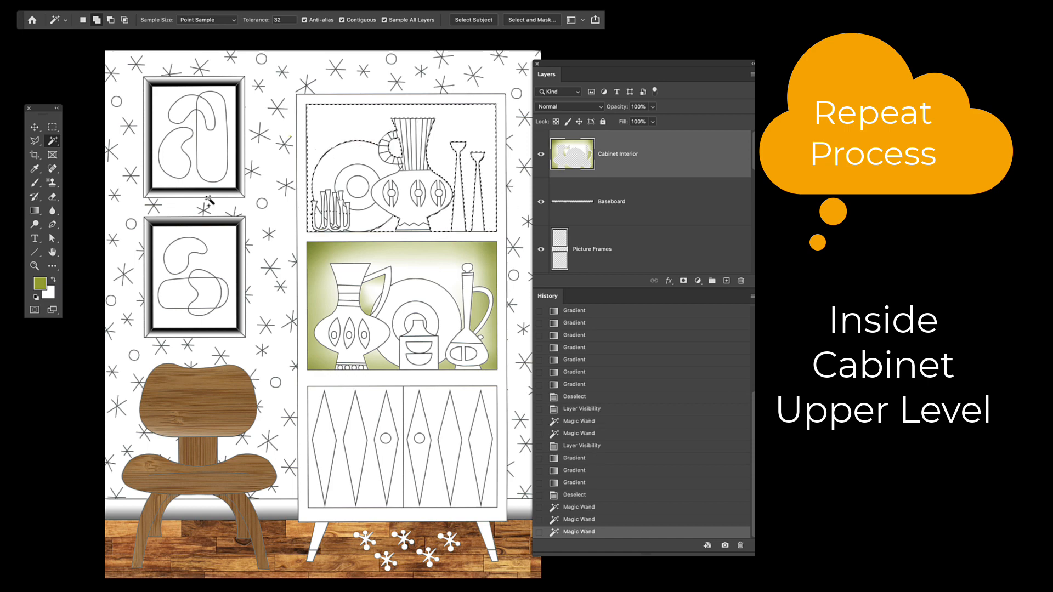
Add the small background gaps between and beneath the curved tube-shaped ornament on the upper shelf to the Magic Wand selection.
click(32, 268)
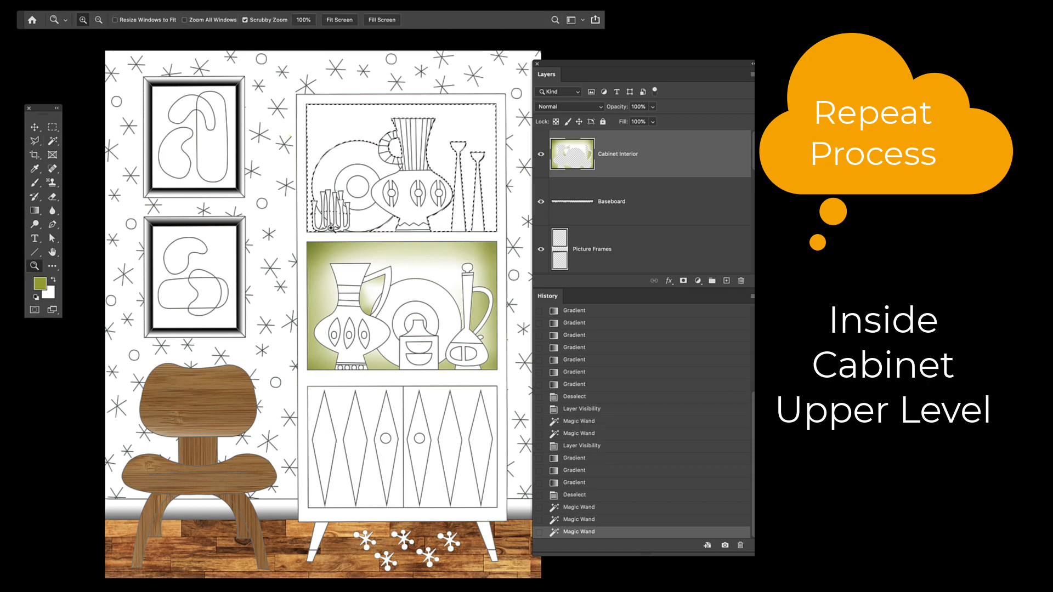
drag(332, 226, 406, 226)
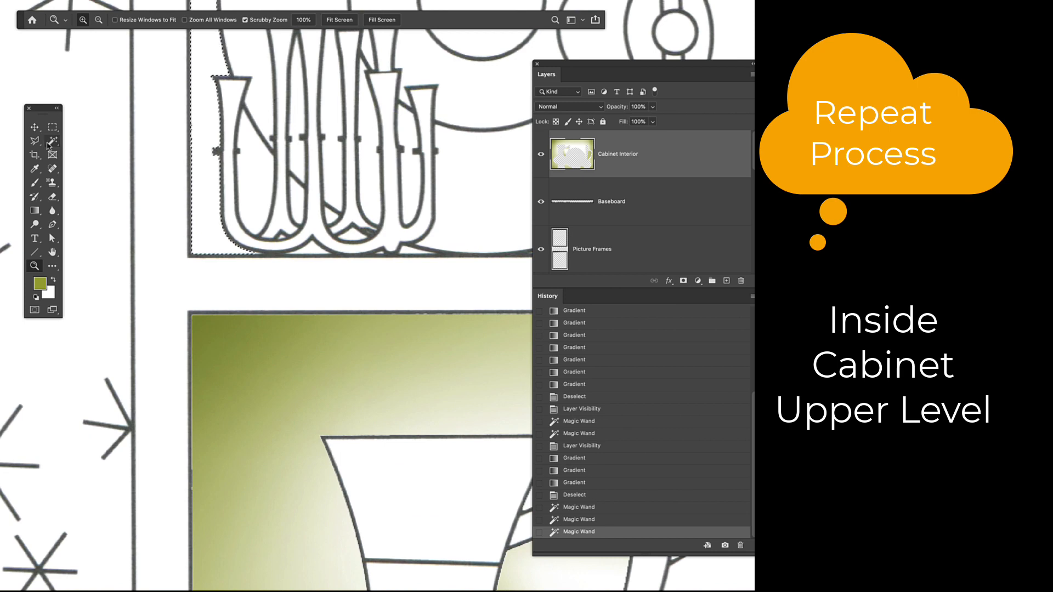
key(w)
shift+click(308, 250)
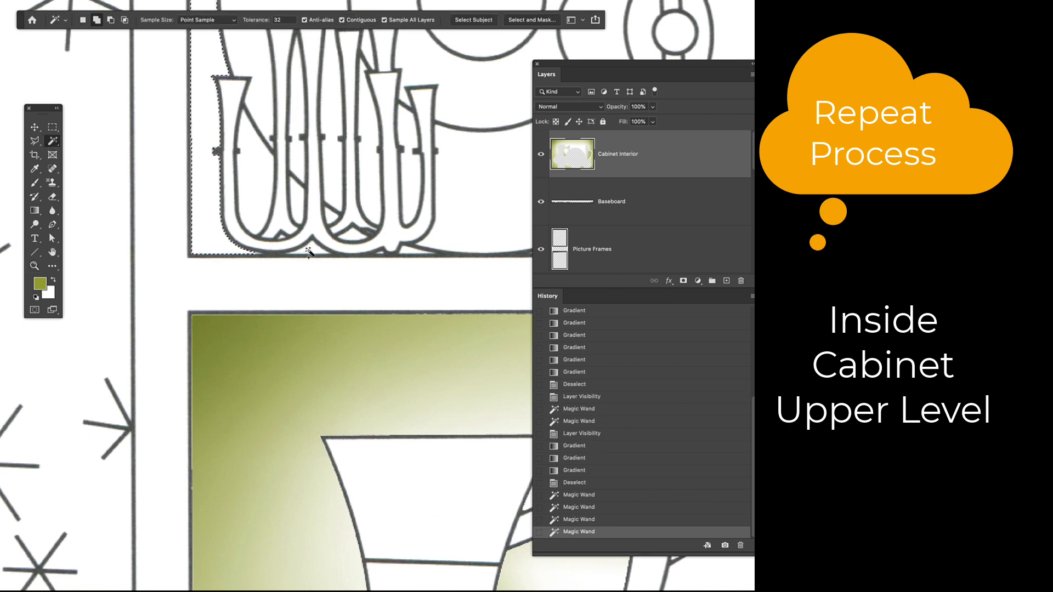
shift+click(298, 212)
shift+click(329, 218)
shift+click(353, 233)
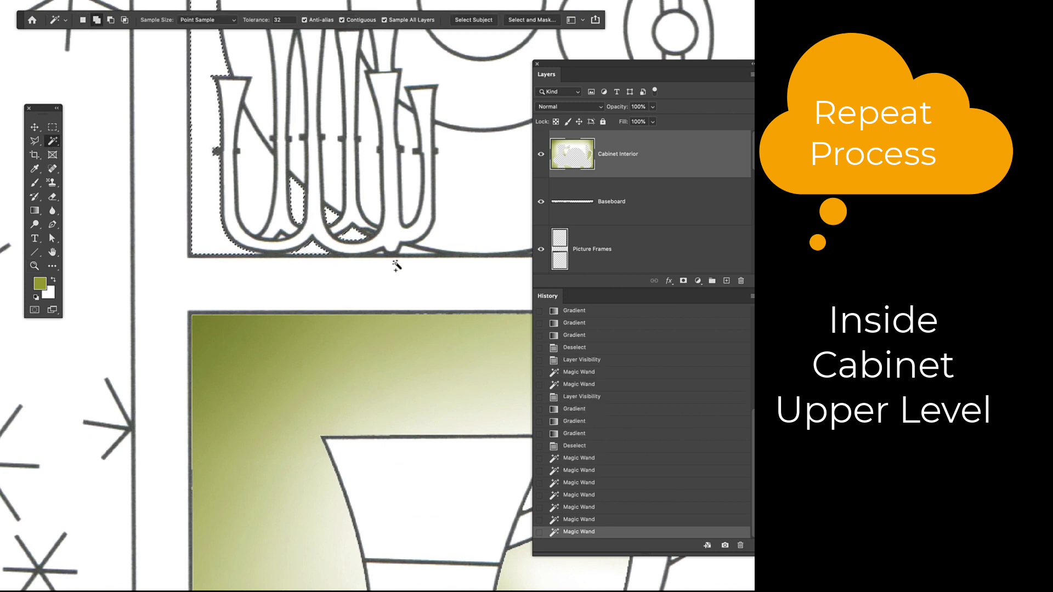
shift+click(410, 249)
shift+click(383, 251)
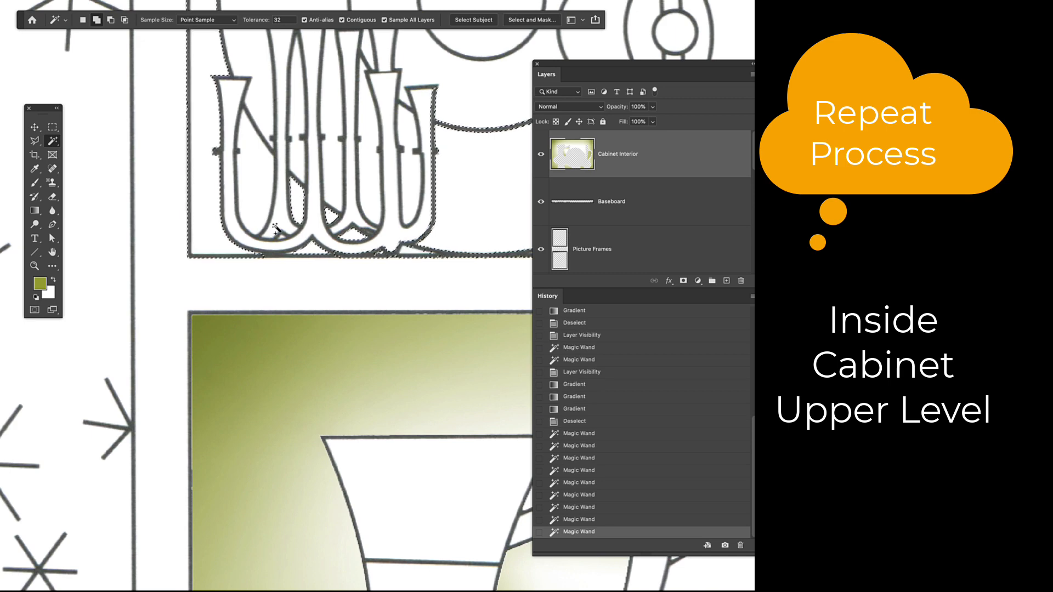
shift+click(381, 251)
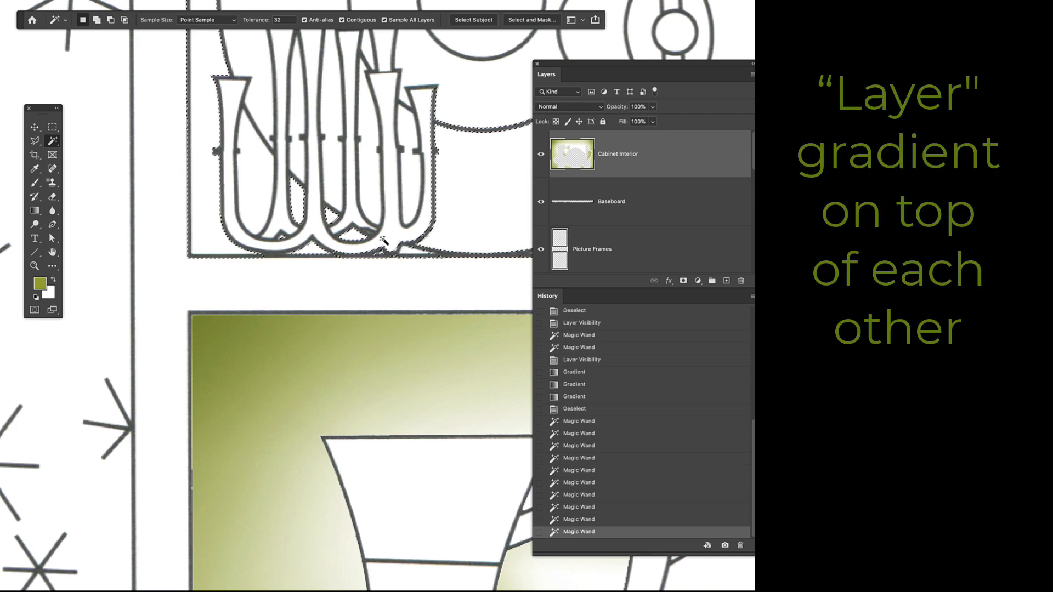
Shade the selected upper shelf background inward from its edges and corners with layered olive green gradients in Multiply mode at 40% opacity, and deselect.
key(super+0)
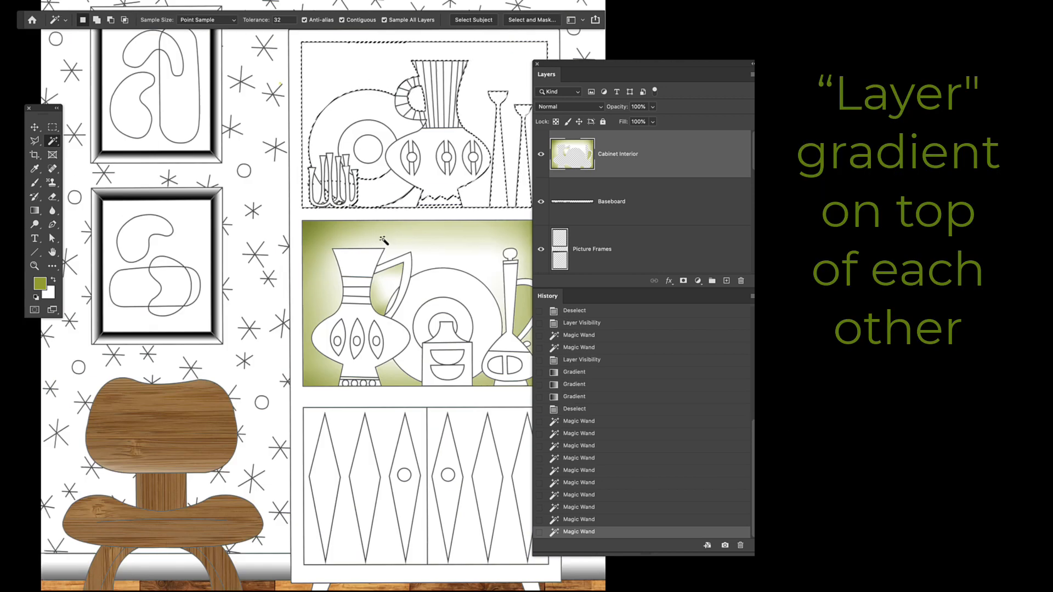
drag(383, 240, 227, 241)
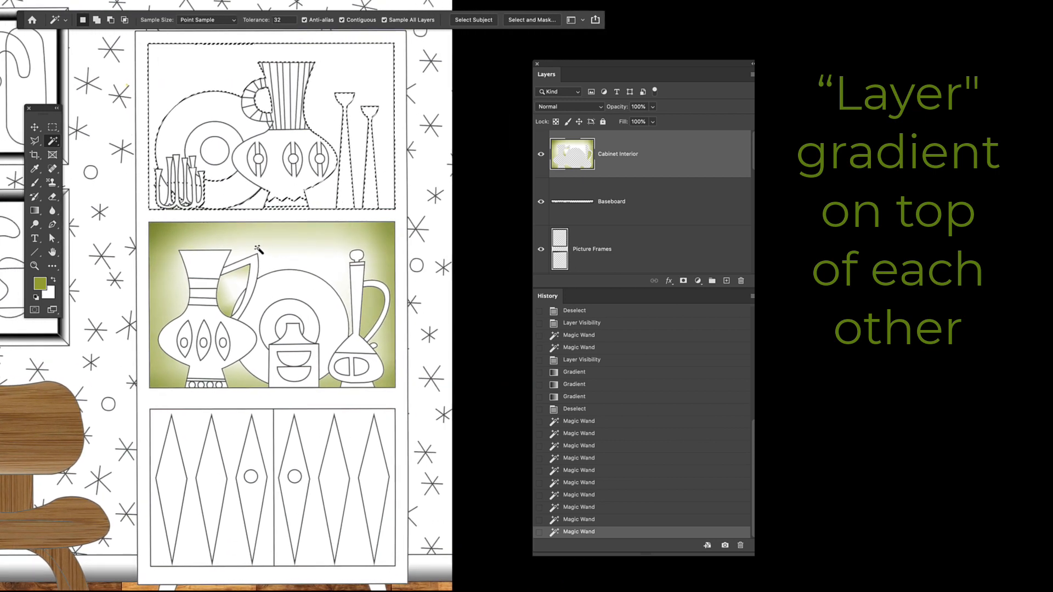
key(g)
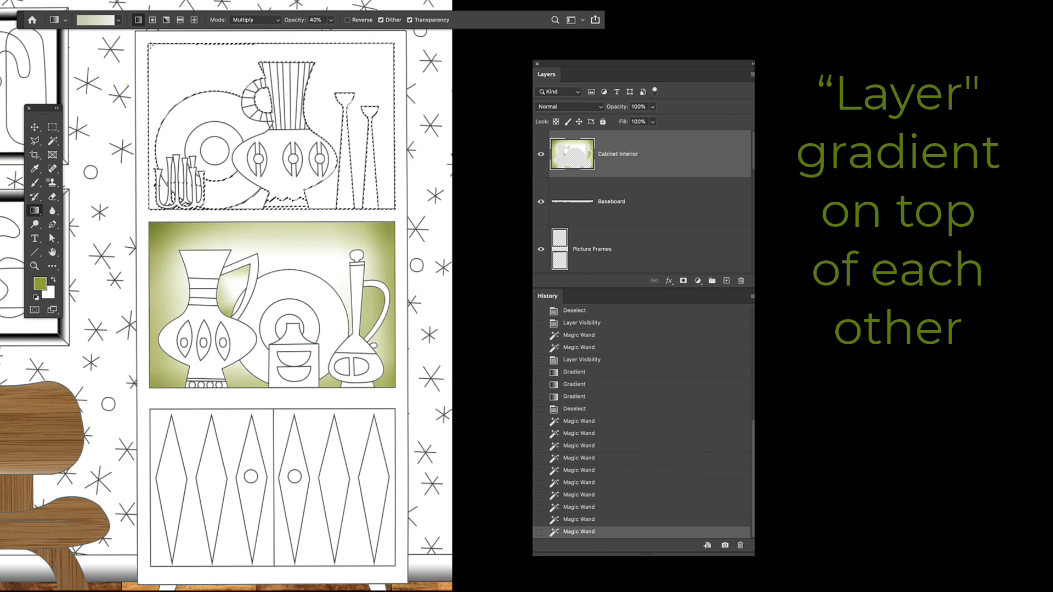
drag(190, 84, 191, 85)
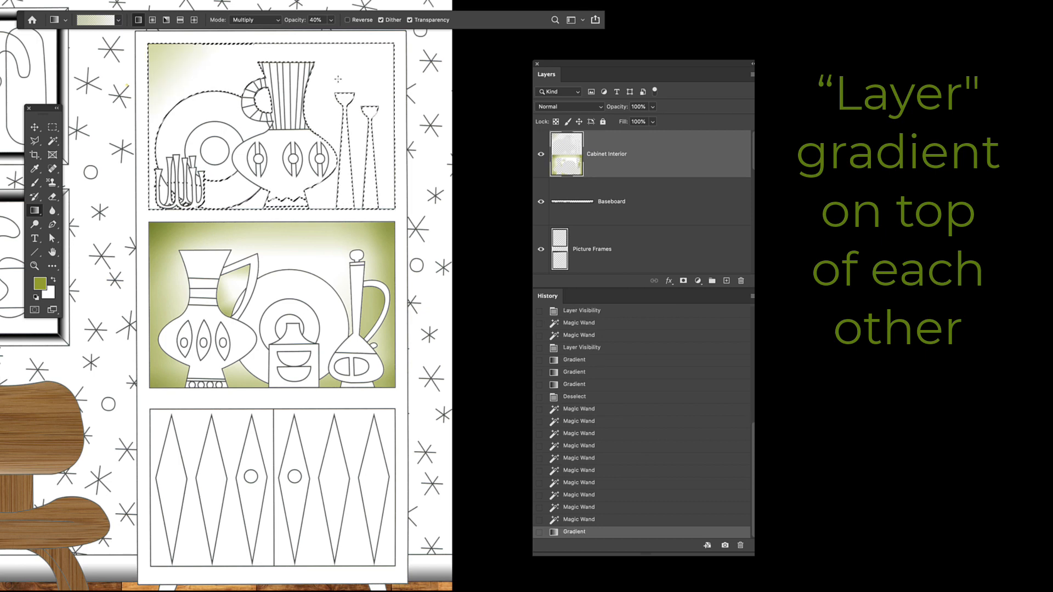
drag(340, 82, 341, 82)
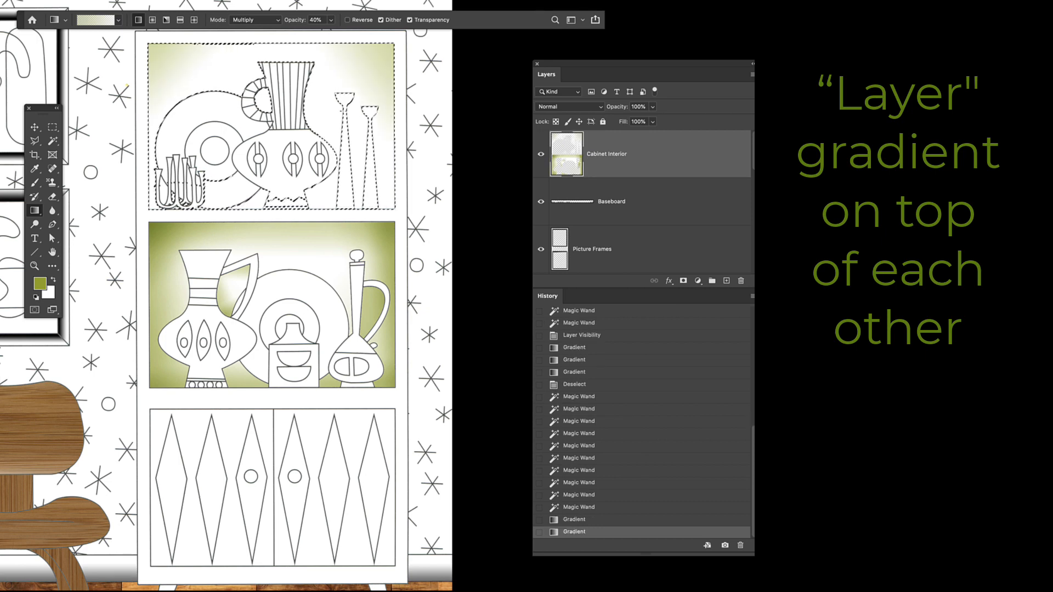
drag(393, 209, 393, 208)
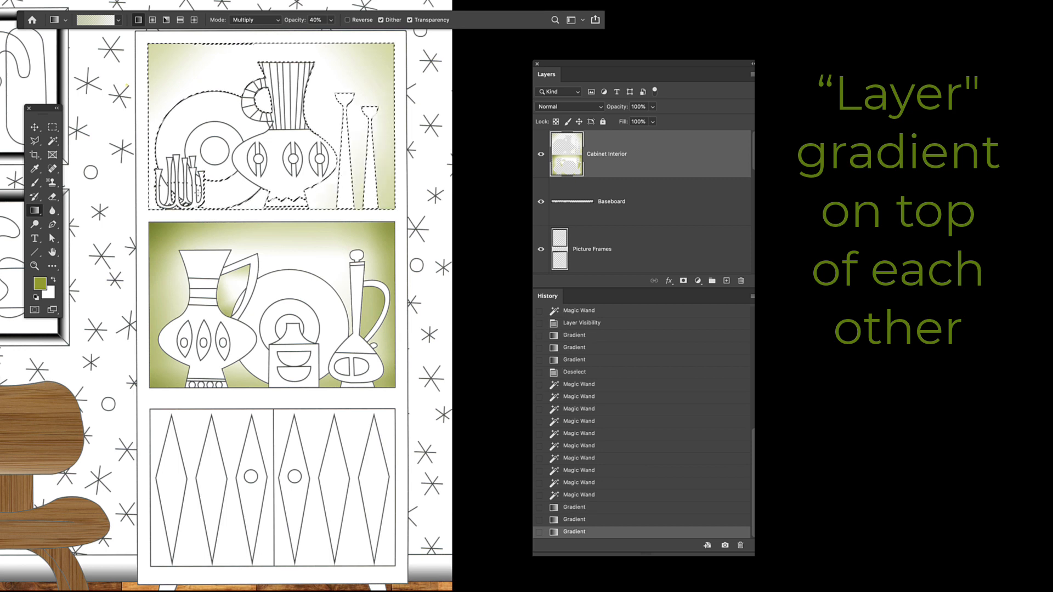
drag(213, 155, 213, 155)
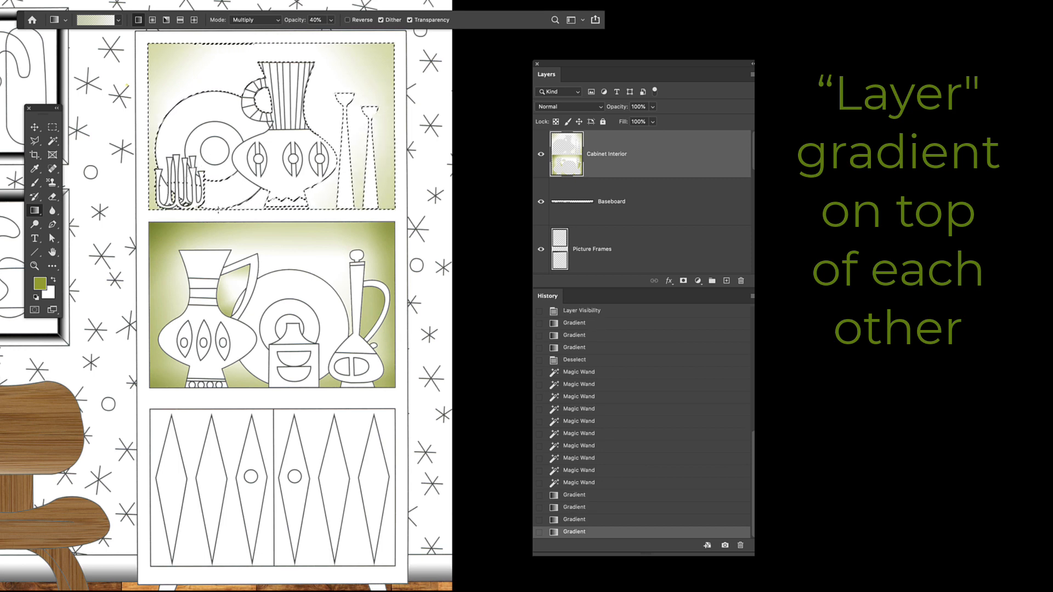
drag(237, 210, 237, 210)
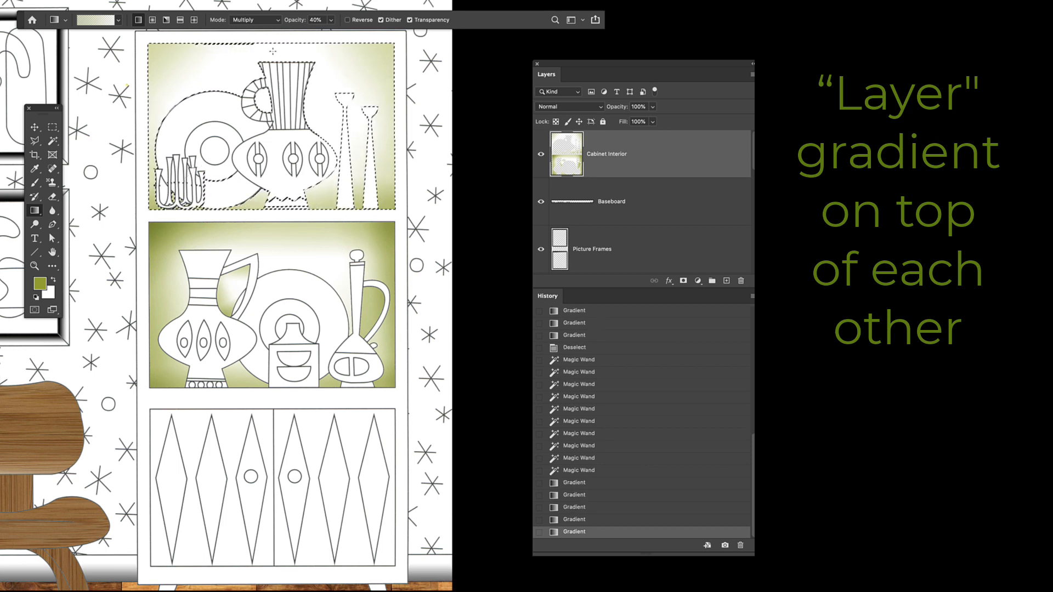
drag(250, 44, 249, 44)
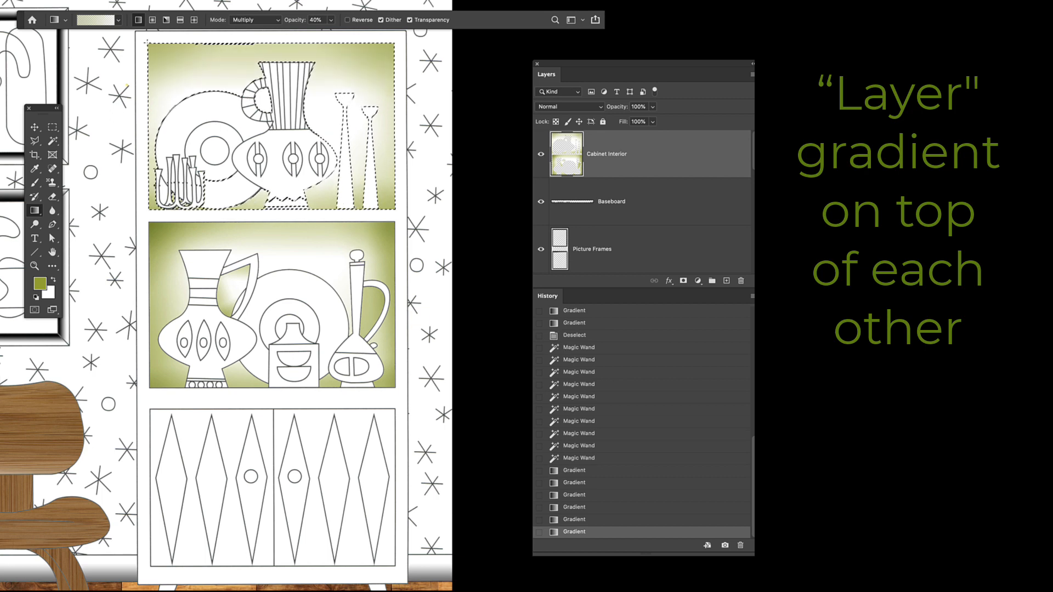
drag(182, 98, 182, 97)
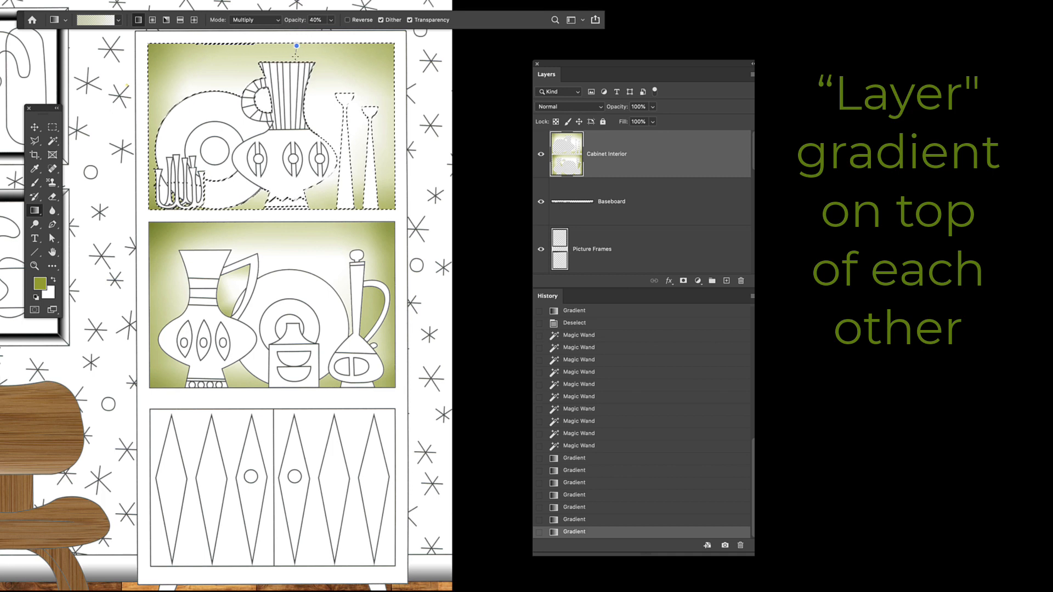
drag(296, 45, 296, 46)
drag(357, 142, 334, 128)
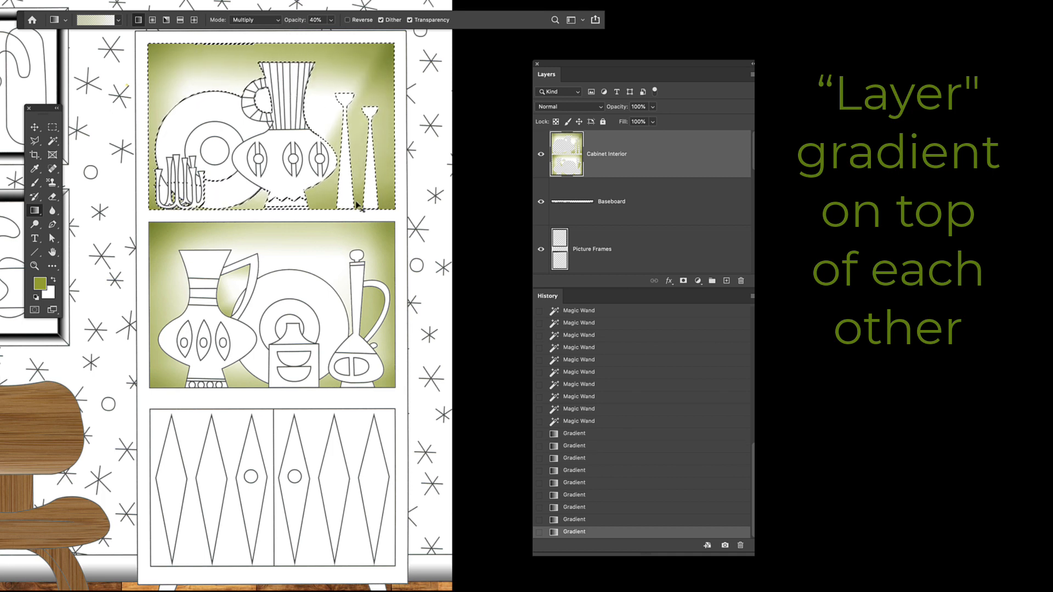
key(ctrl+d)
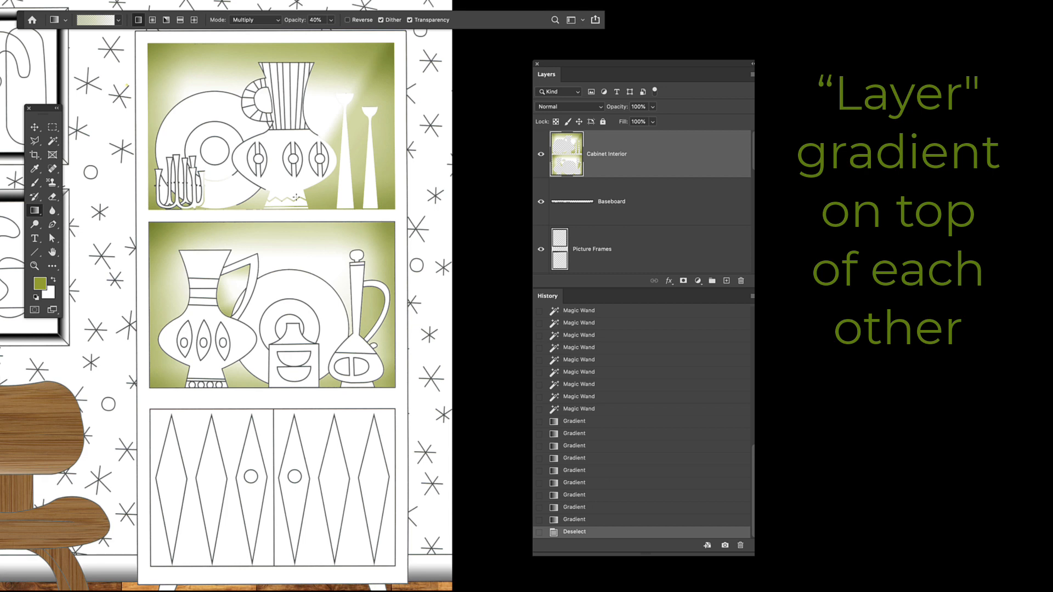